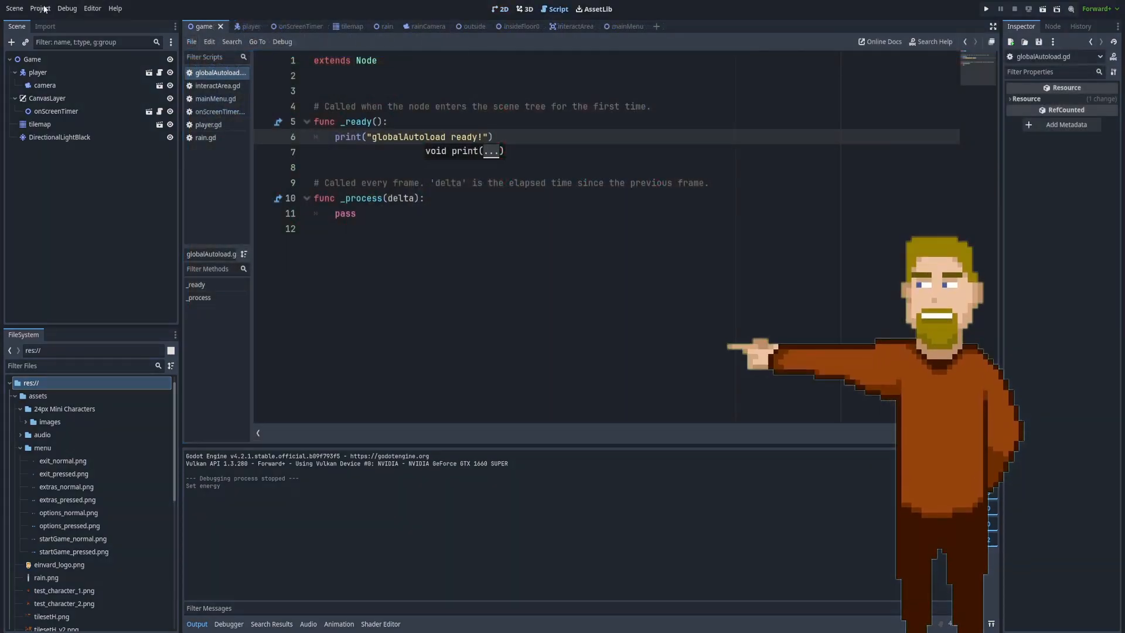
In Project Settings > Autoload, pick globalAutoload.gd as the script path to autoload.
click(45, 9)
click(67, 39)
click(536, 109)
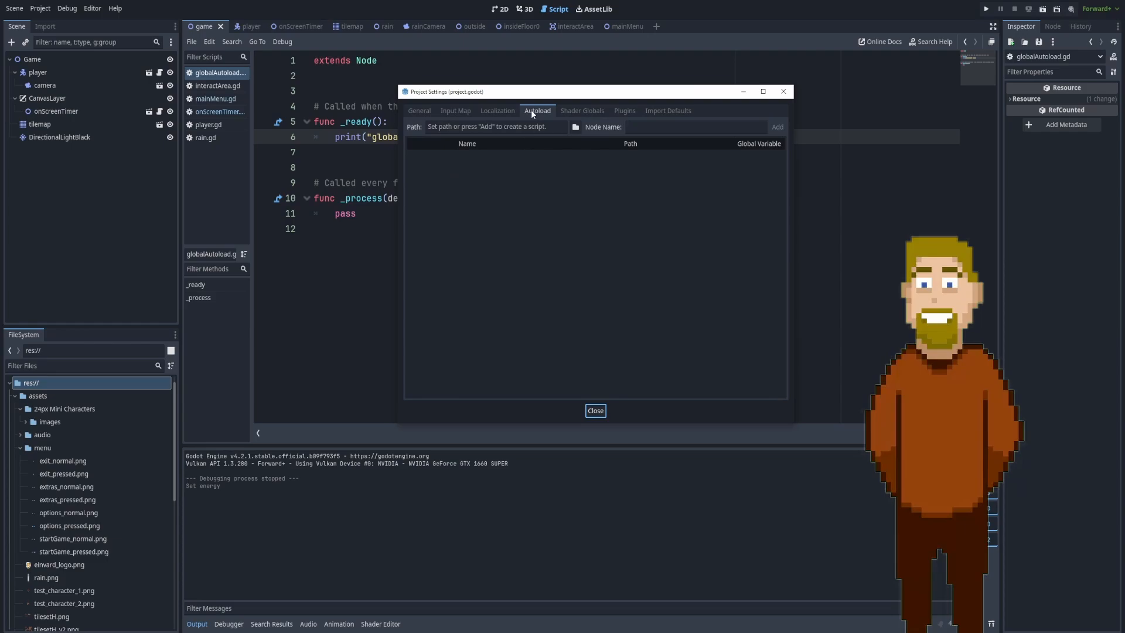
click(497, 127)
click(576, 127)
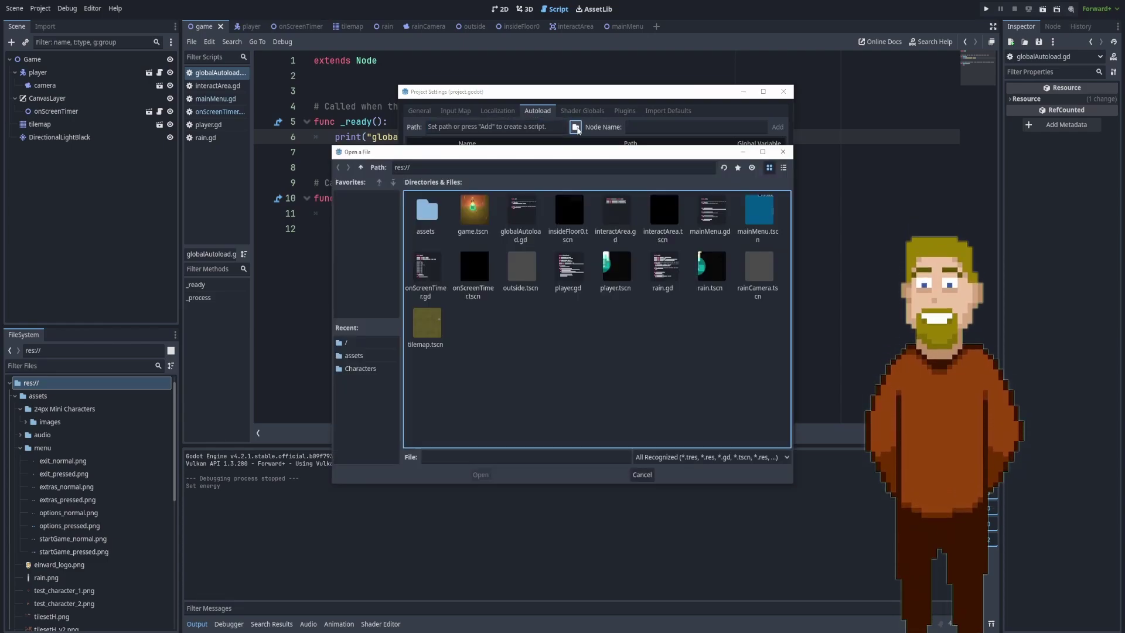
double_click(533, 227)
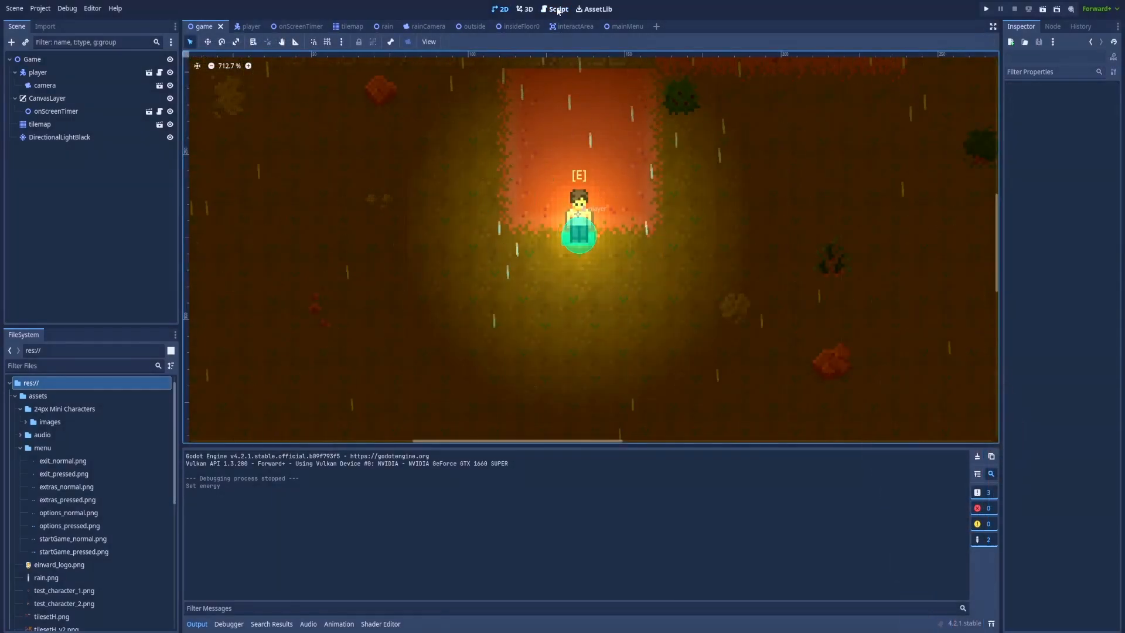
From the Script workspace's File menu, start a new script named globalAutoload.gd.
click(559, 10)
click(191, 41)
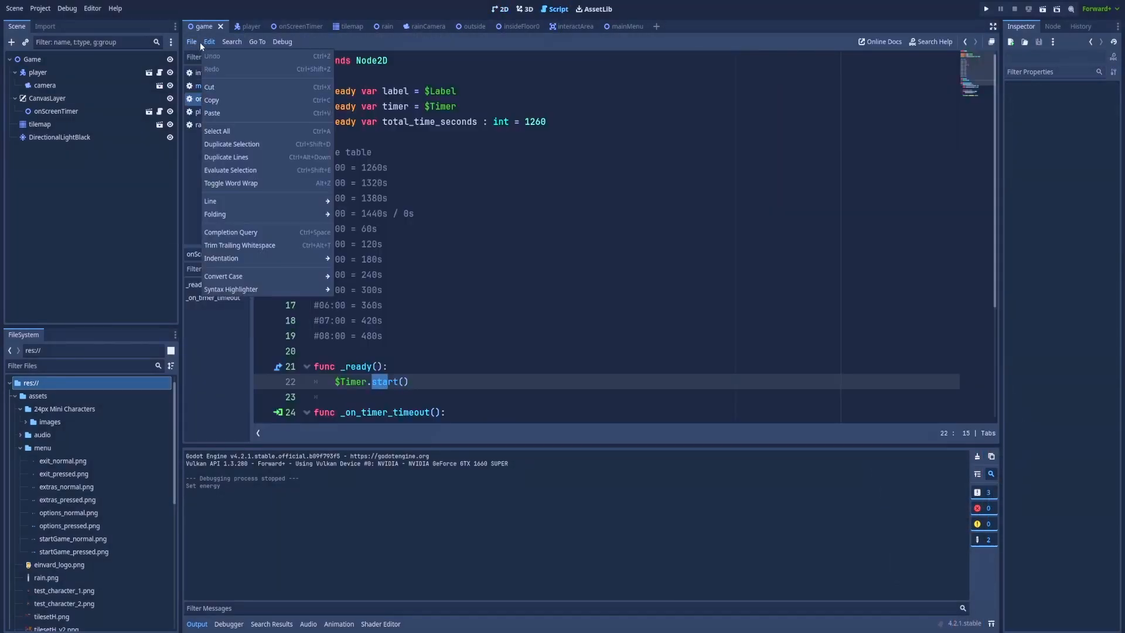
click(197, 56)
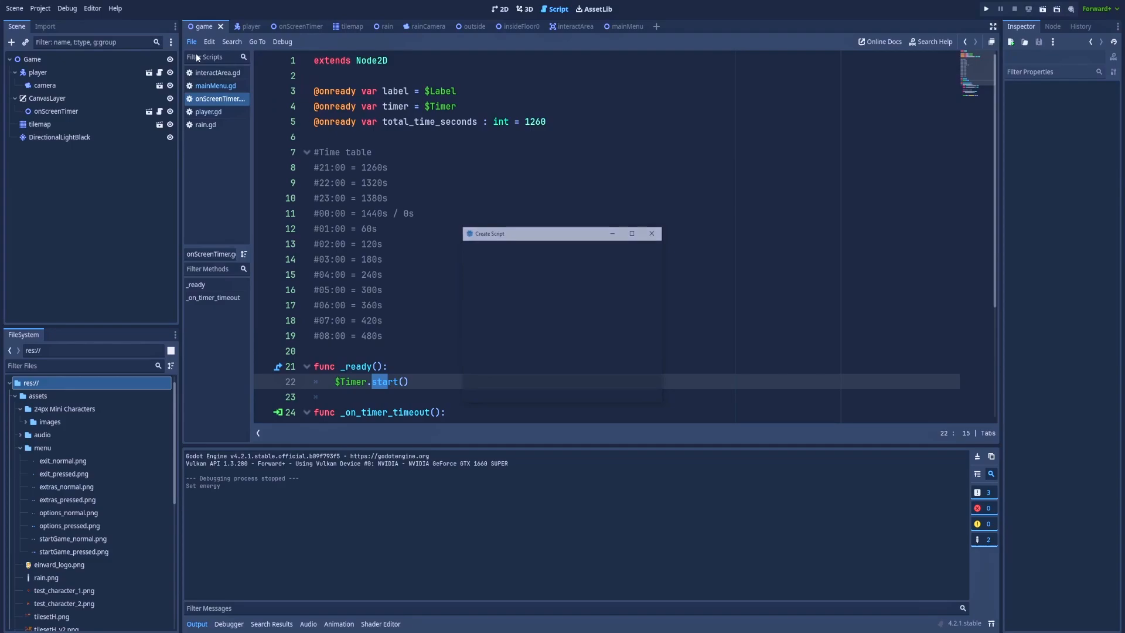
text(globalAut)
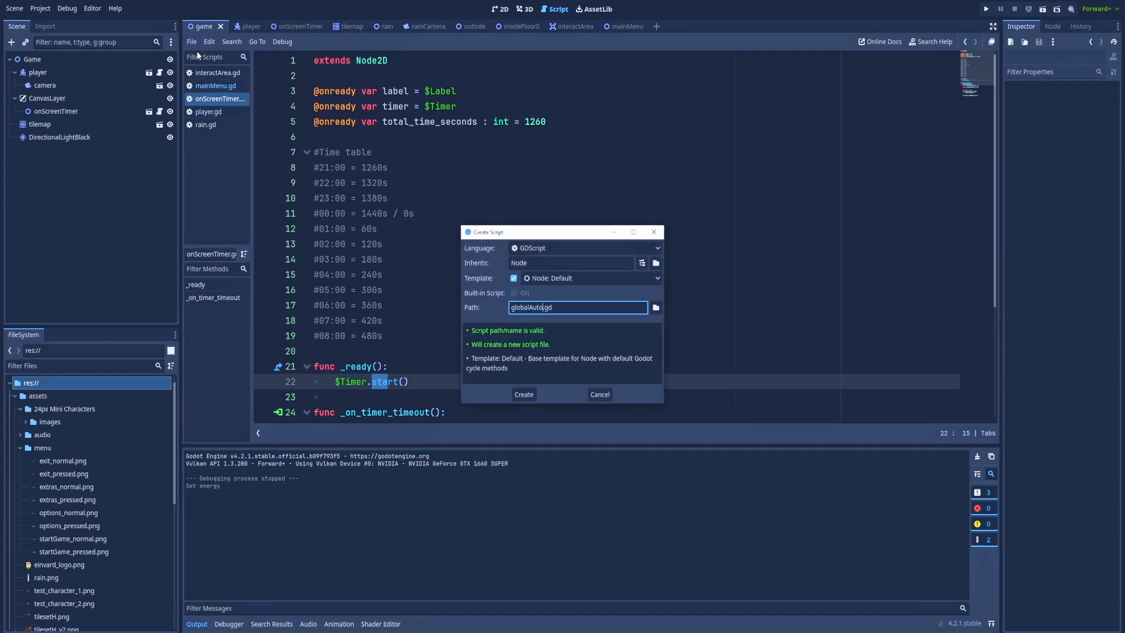
text(oload)
Create globalAutoload.gd and replace _ready's pass with print("globalAutoload ready!").
key(Return)
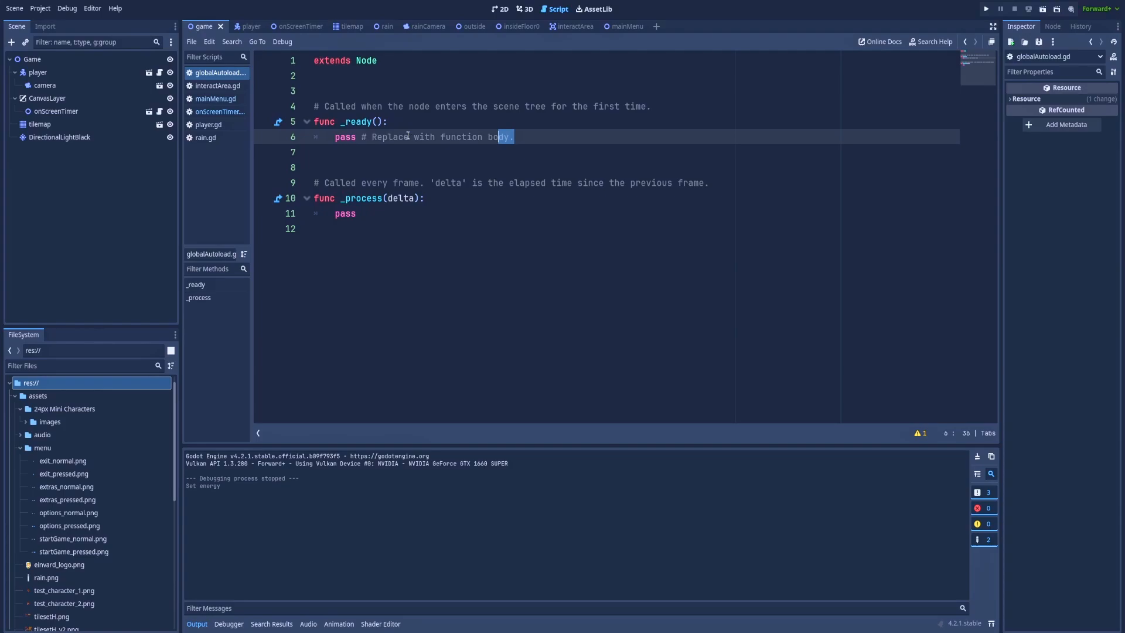
drag(514, 137, 335, 136)
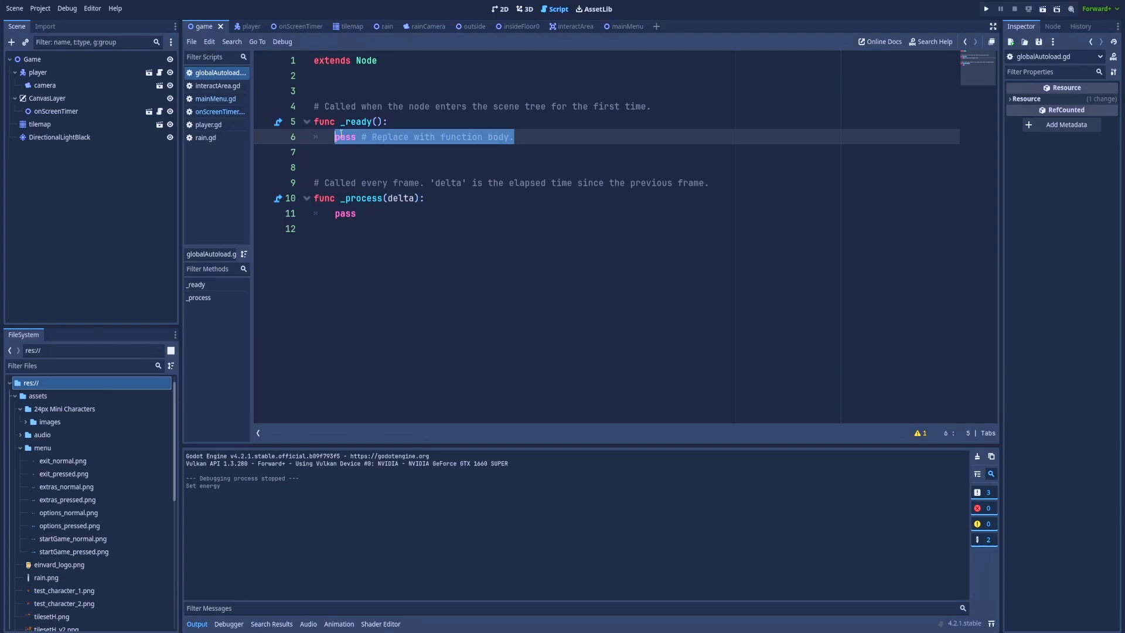
text(pr)
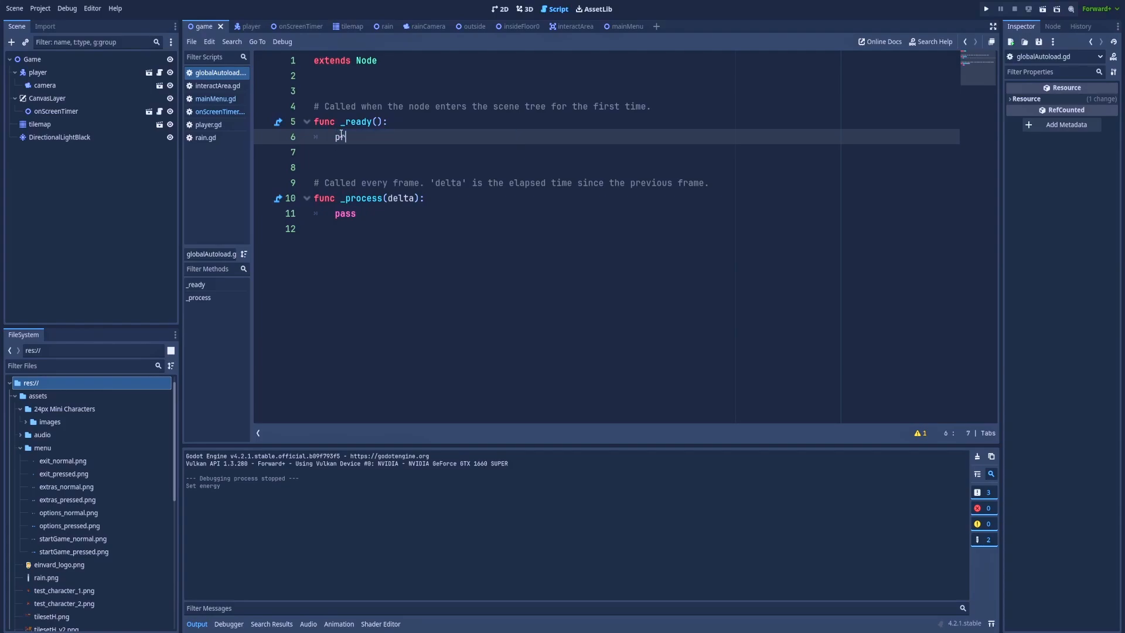
text(int("globalAutol)
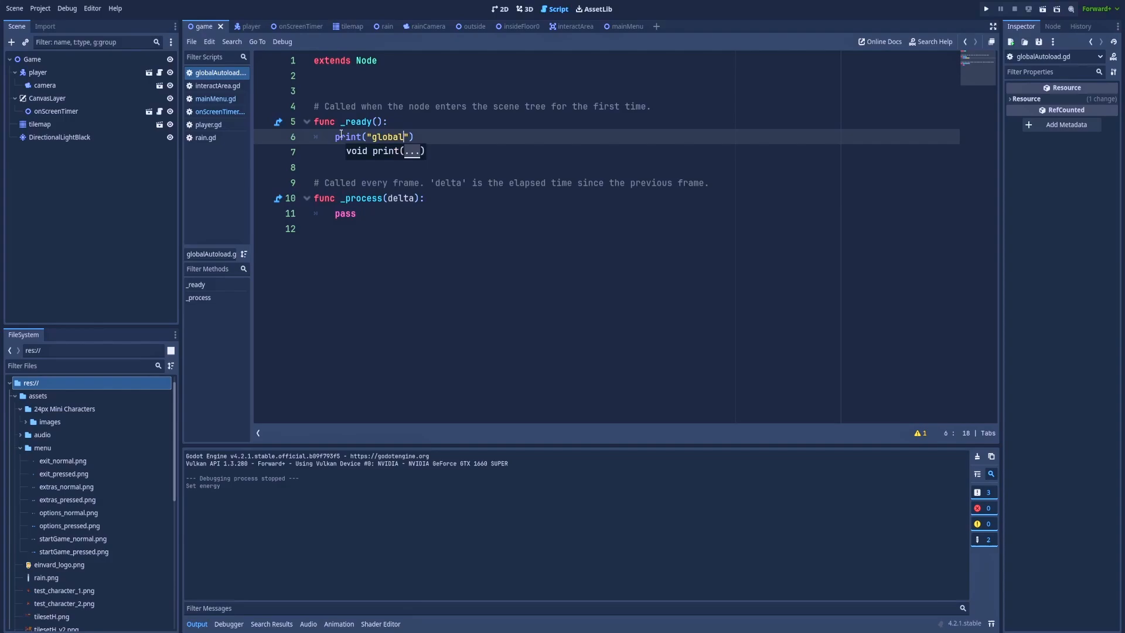
text(oad )
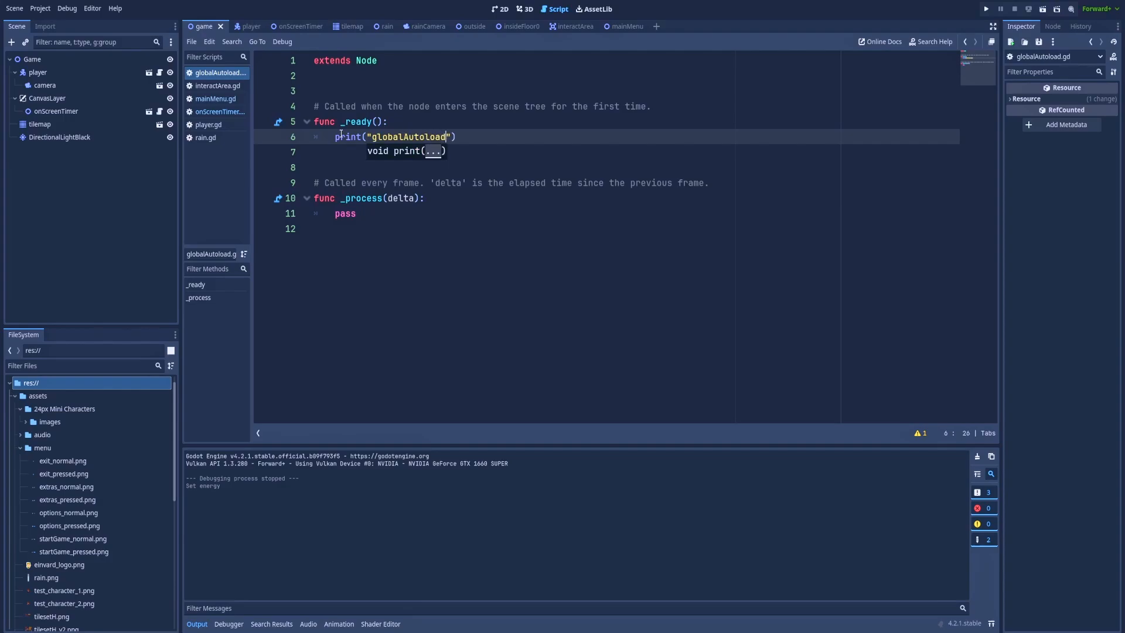
text(ready)
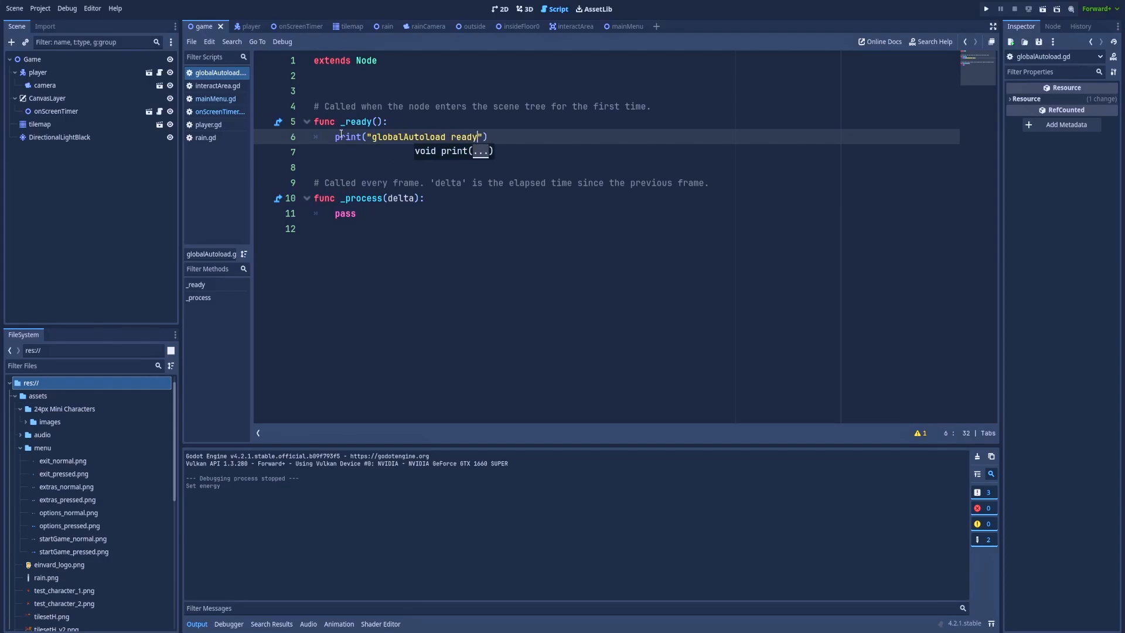
text(!)
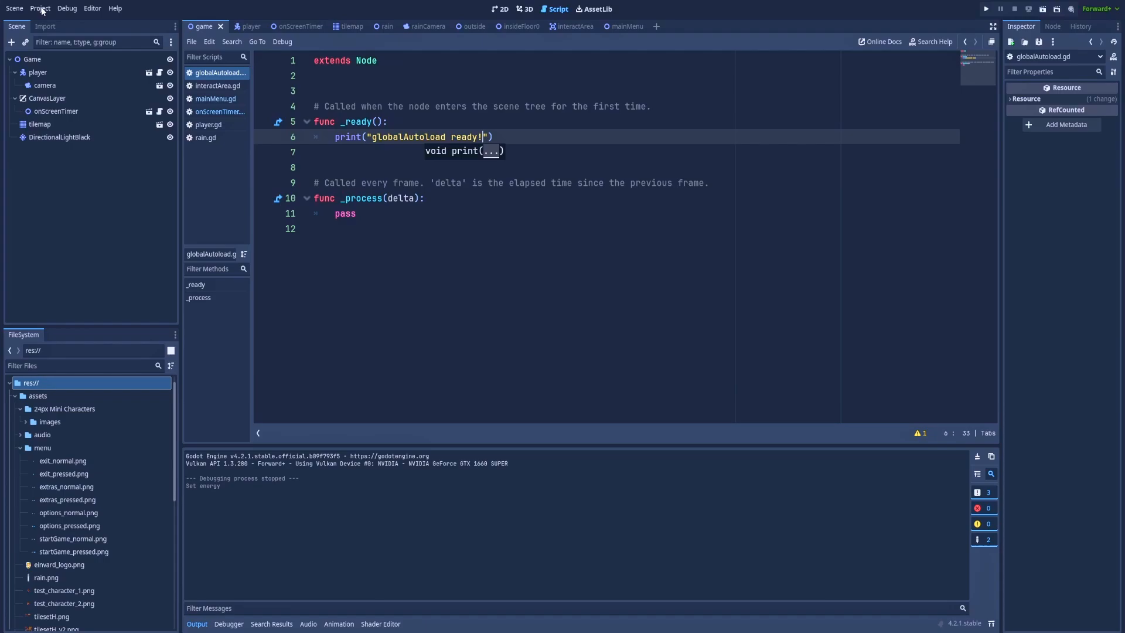
Add res://globalAutoload.gd as autoload GlobalAutoload in Project Settings and return to the script.
click(42, 9)
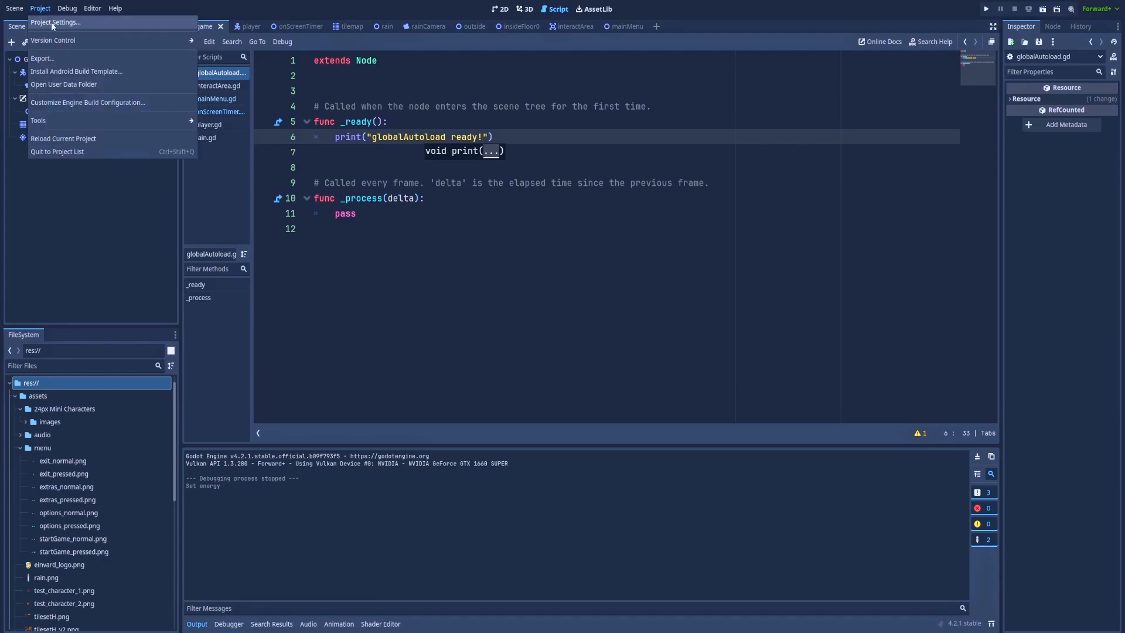
click(51, 22)
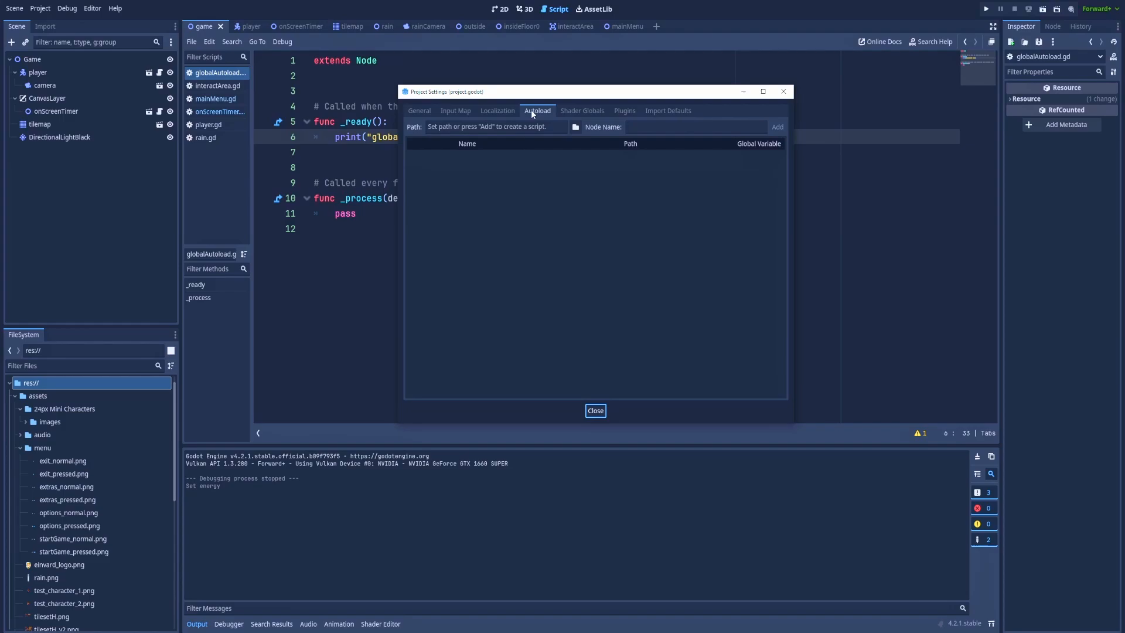
click(575, 127)
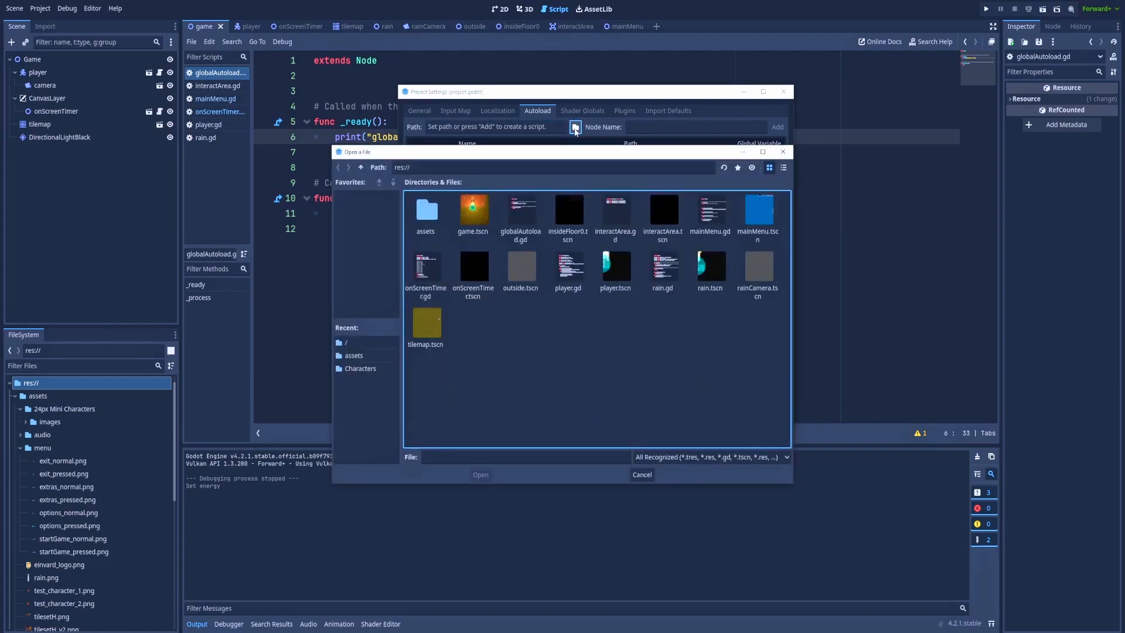
double_click(533, 238)
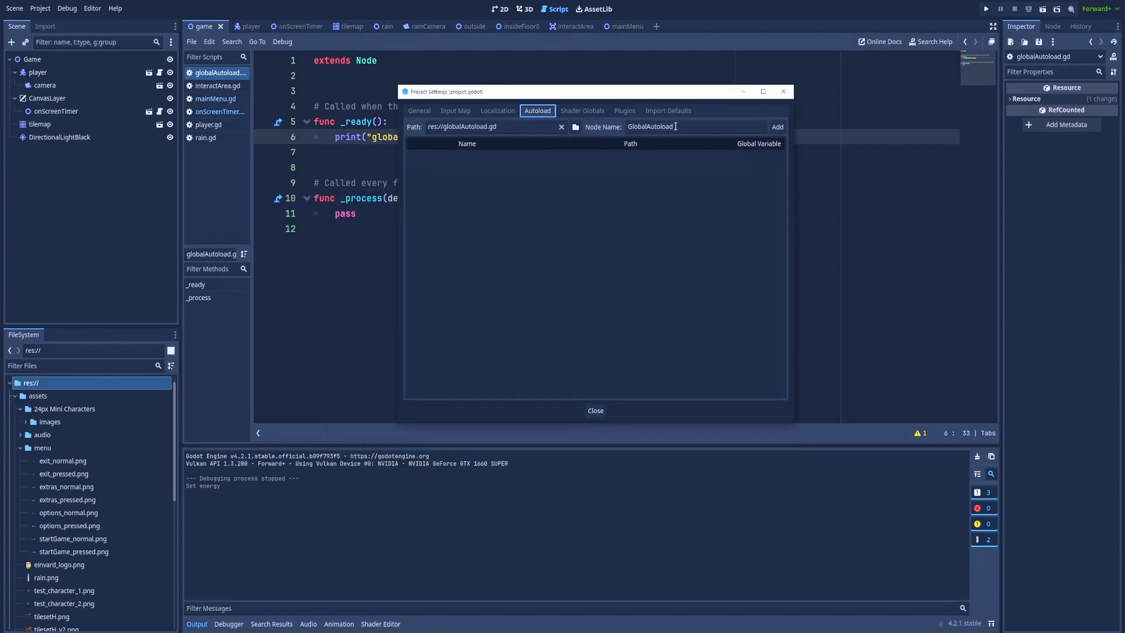
click(778, 127)
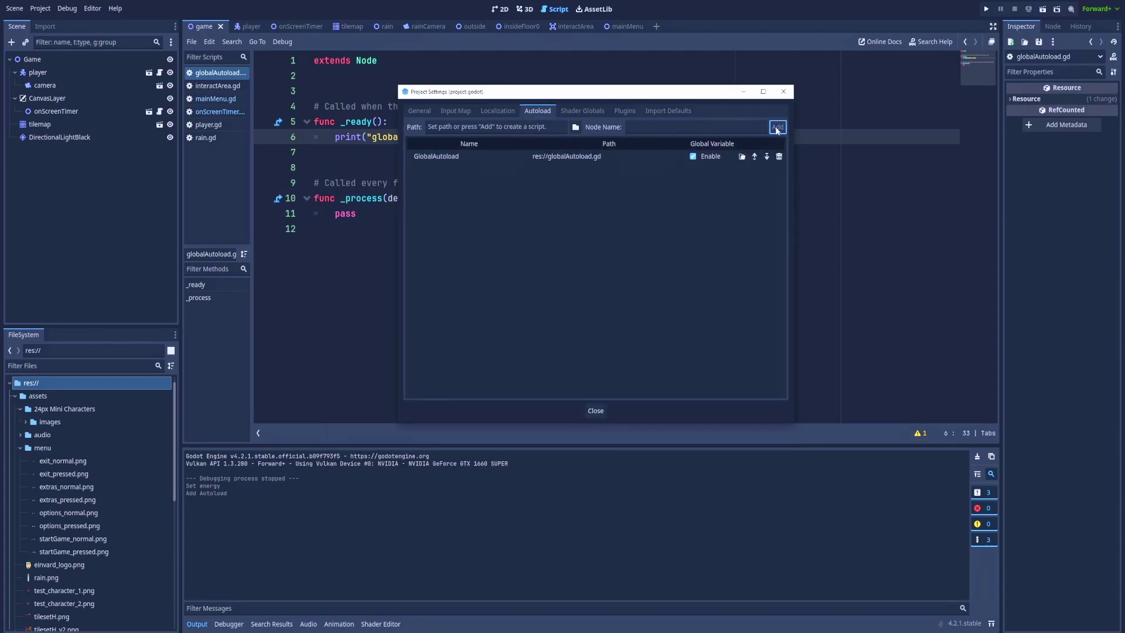
click(596, 411)
click(626, 213)
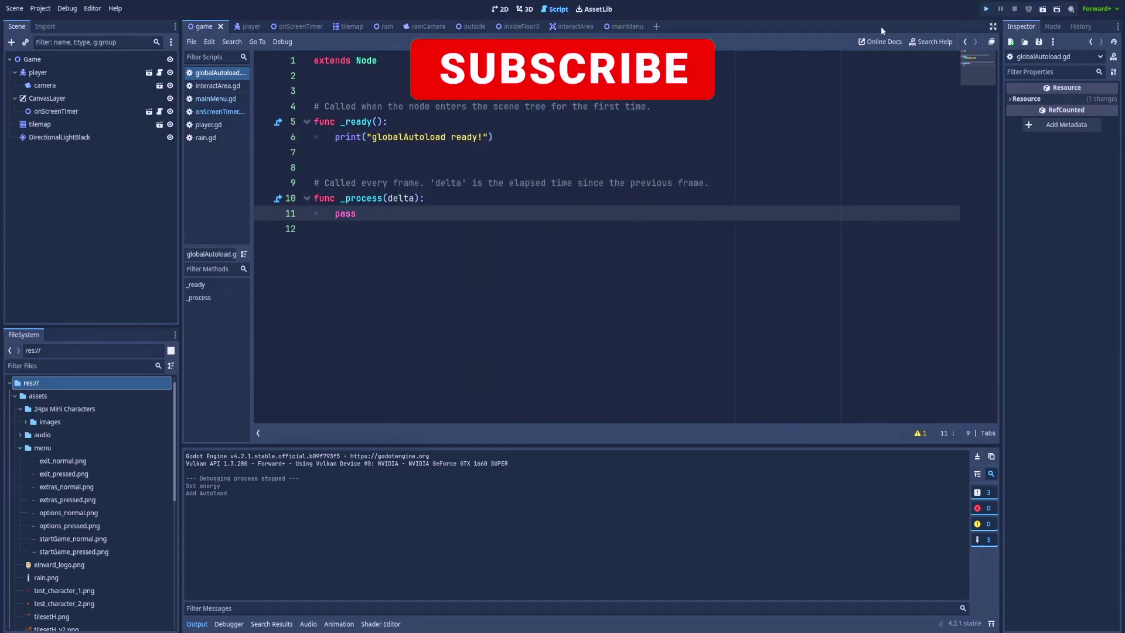
Run the game to see "globalAutoload ready!" in Output, then stop it.
key(F5)
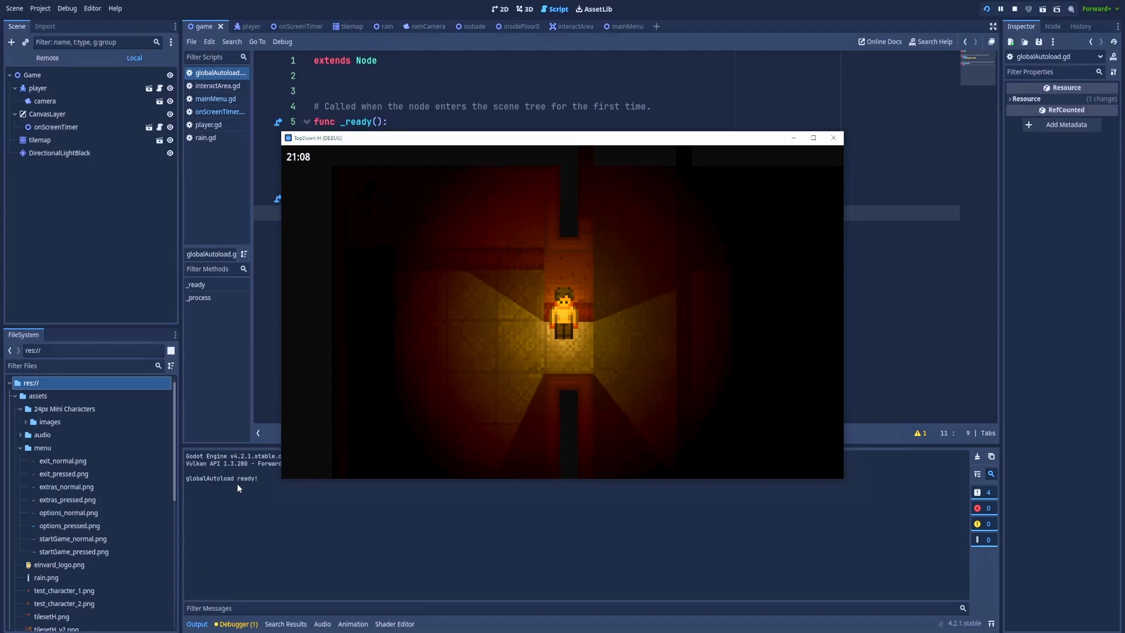
key(F8)
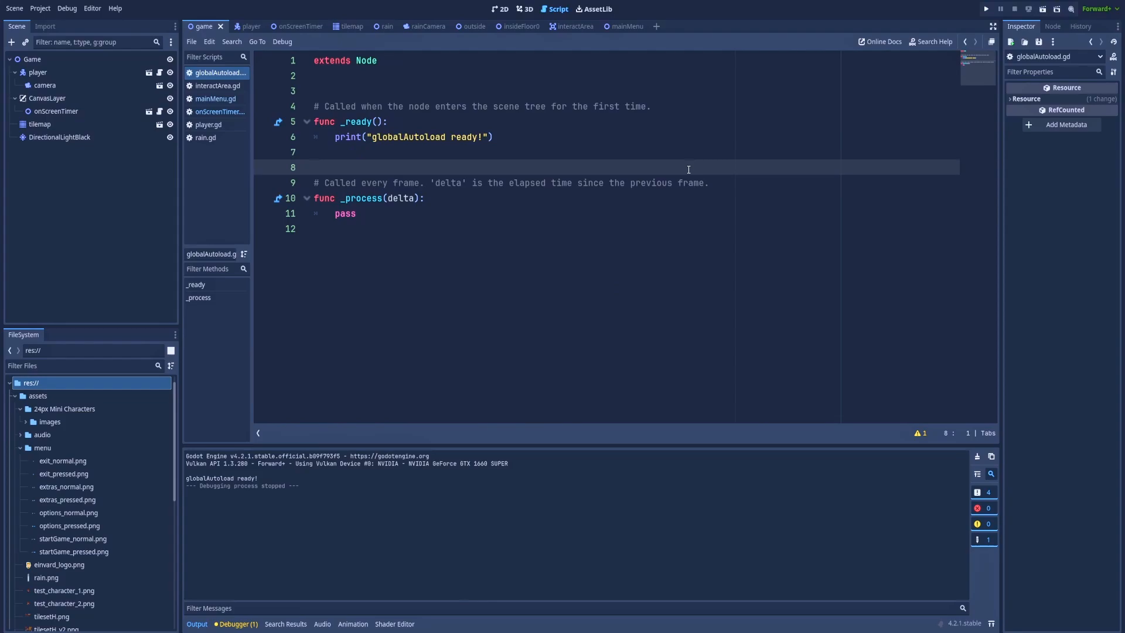
Delete the unused _process function and declare var timer = Timer.new() below extends Node.
click(355, 213)
drag(356, 213, 282, 176)
key(BackSpace)
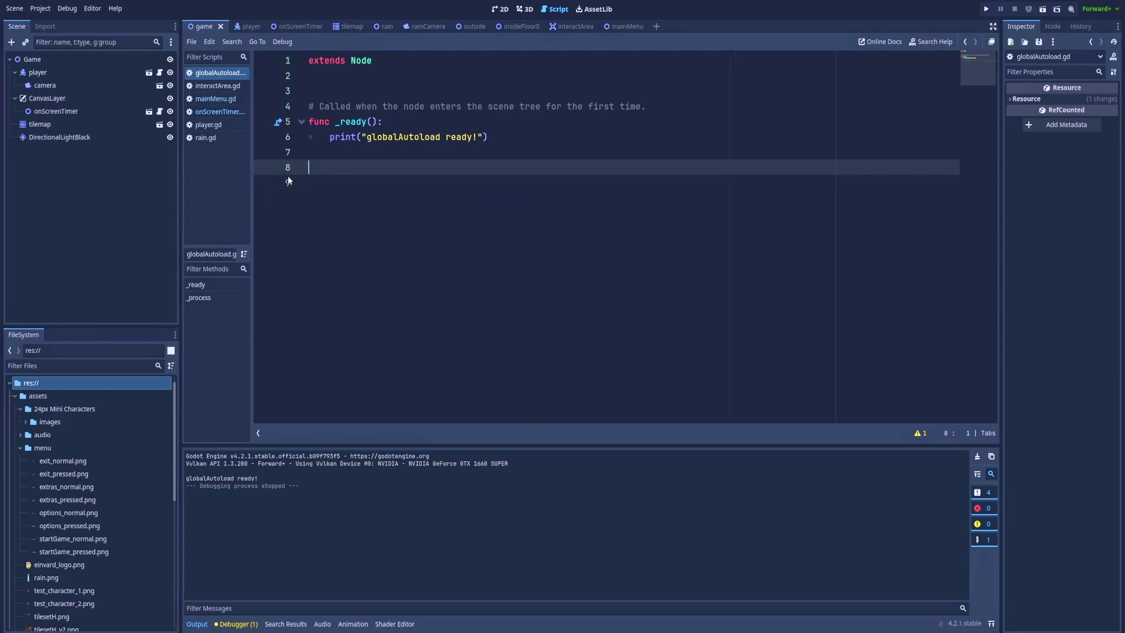
key(BackSpace)
key(BackSpace)
click(317, 76)
key(Return)
text(var )
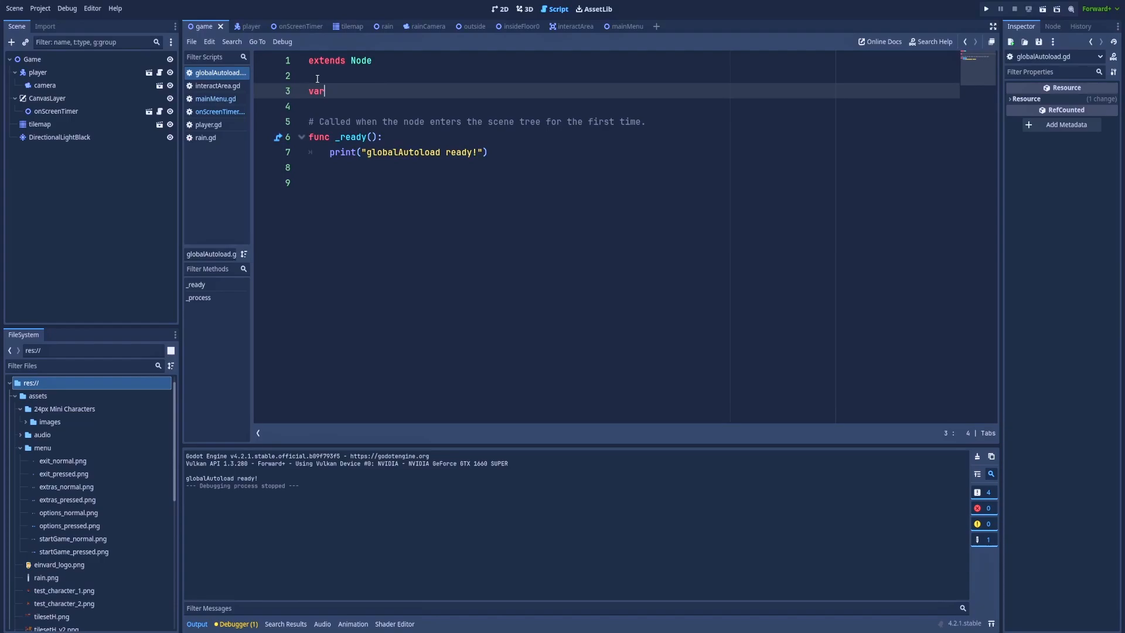
text(Timer)
text( = Timer)
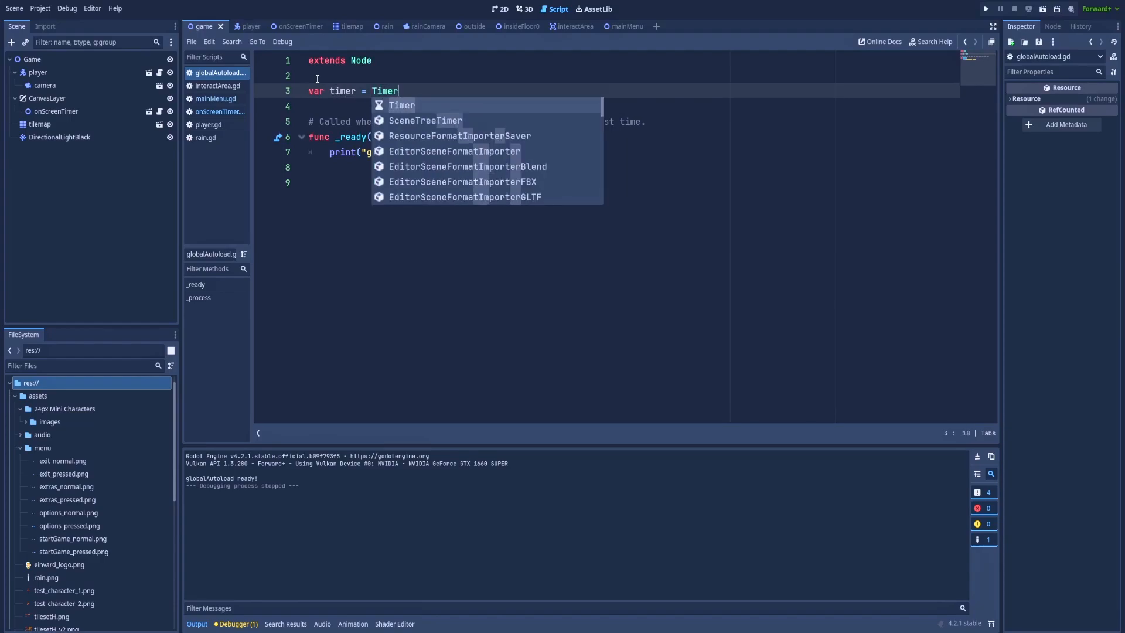
text(.new()
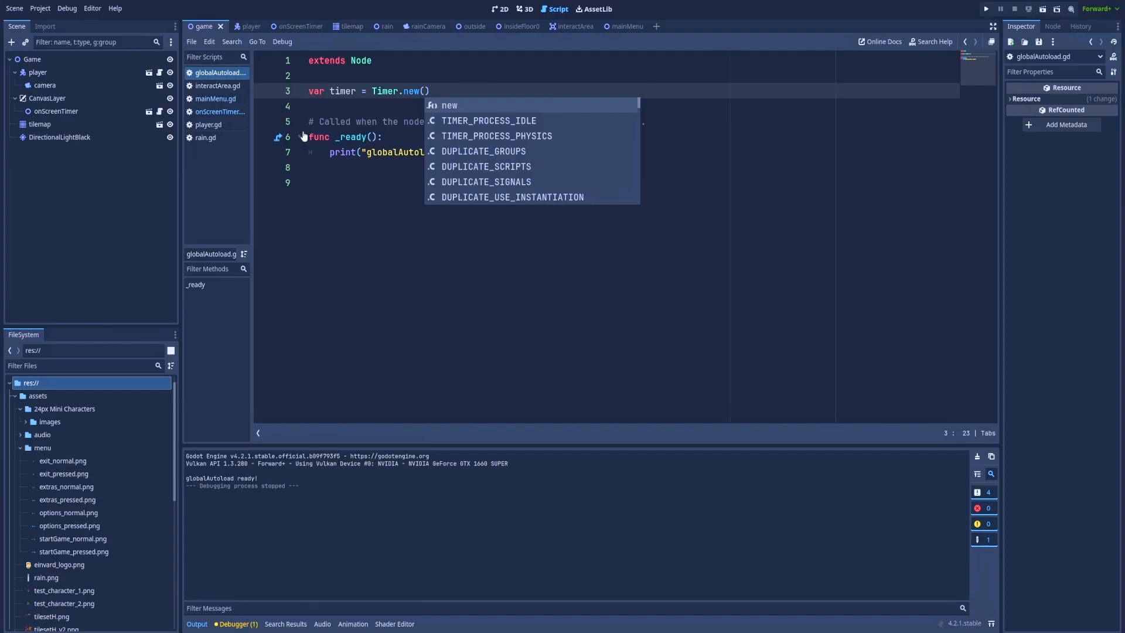
In _ready add add_child(timer) and timer.start(3), then hide the Output panel.
click(498, 153)
key(Return)
key(Return)
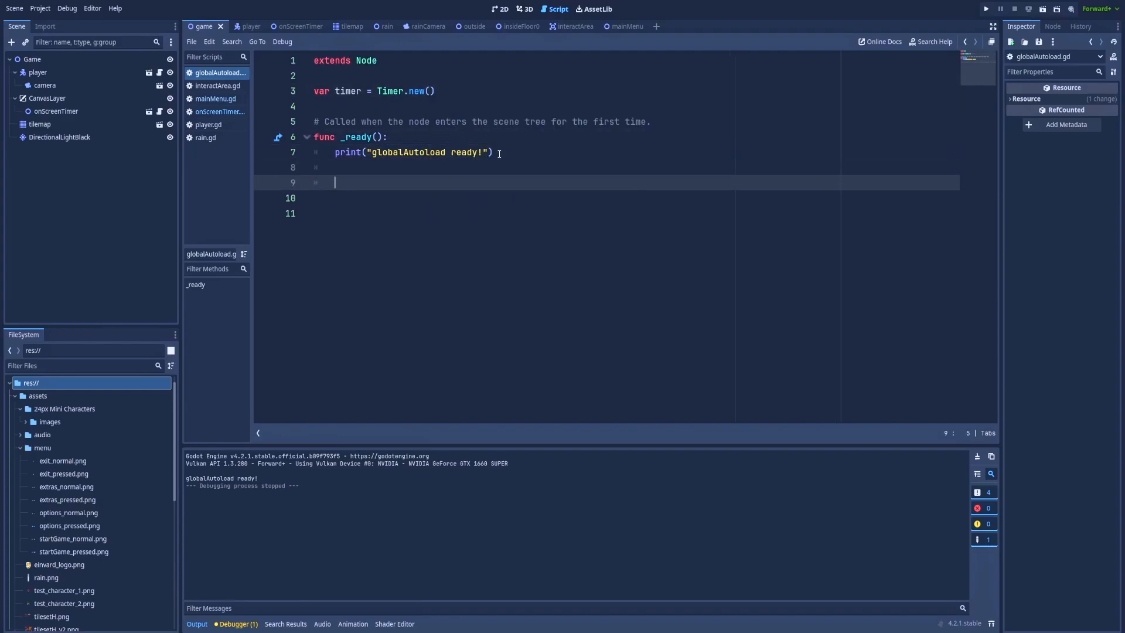
text(add_c)
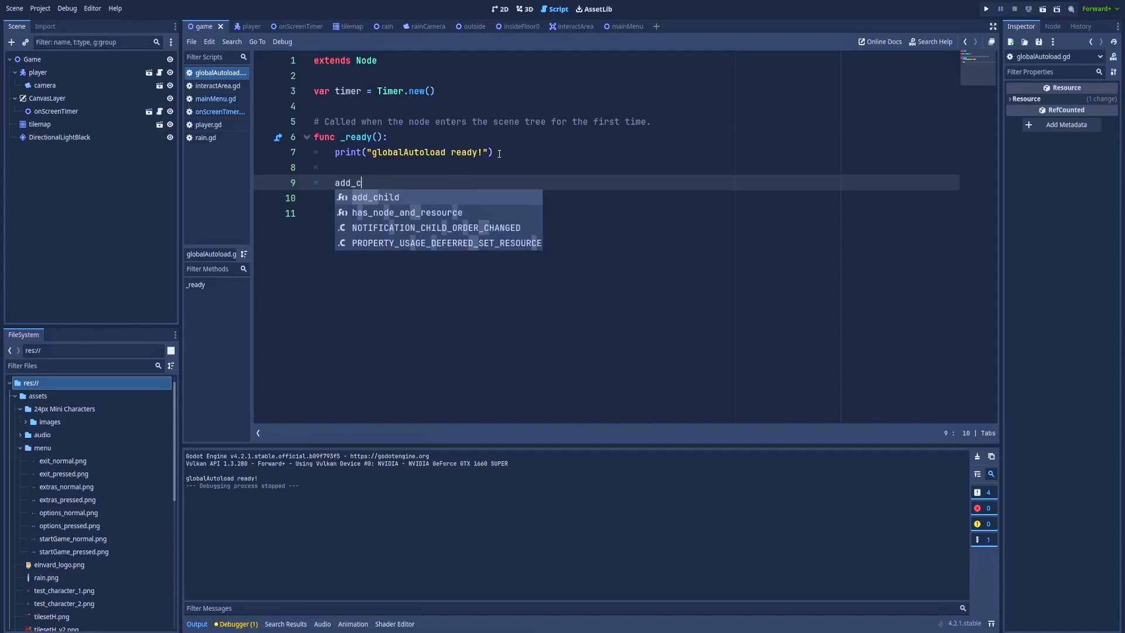
text(hil)
key(Tab)
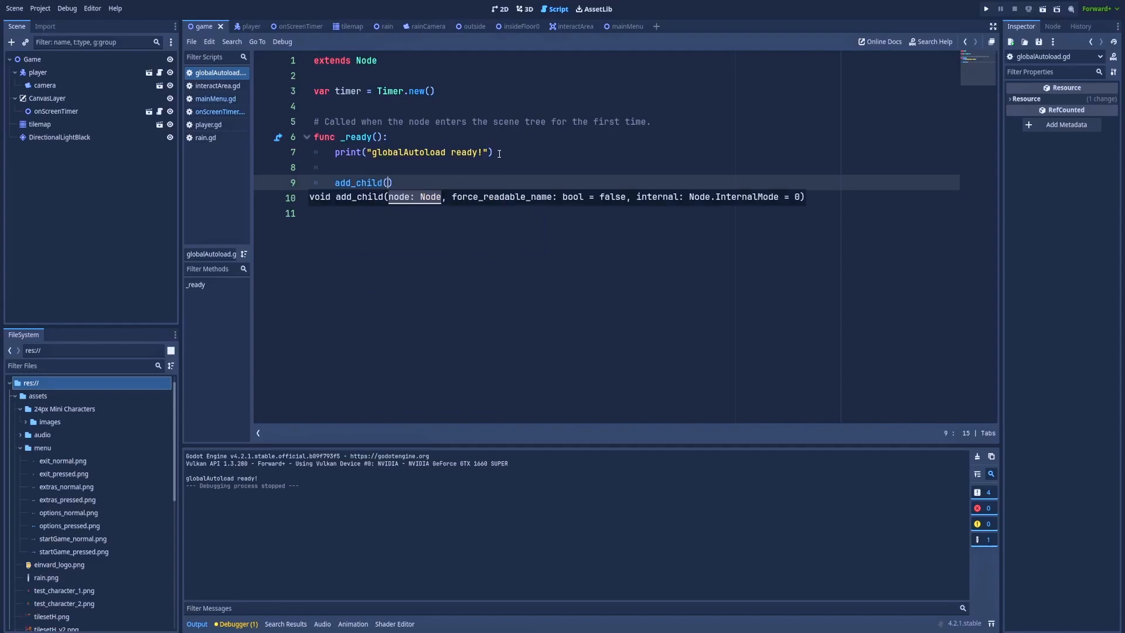
text(timer)
key(End)
key(Return)
text(timer.)
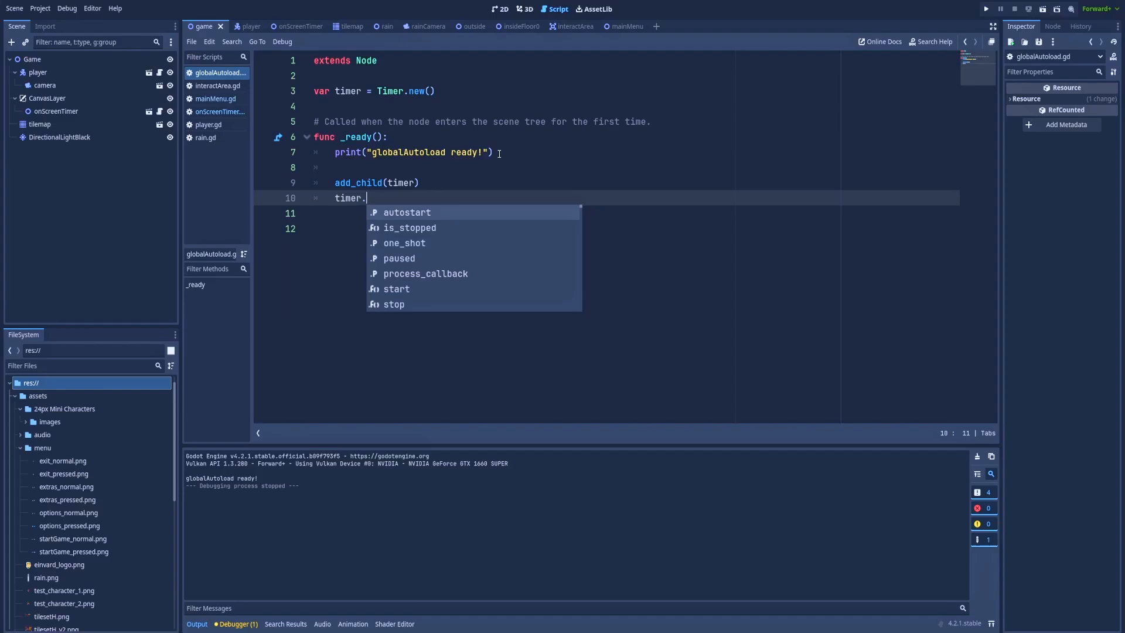
text(start()
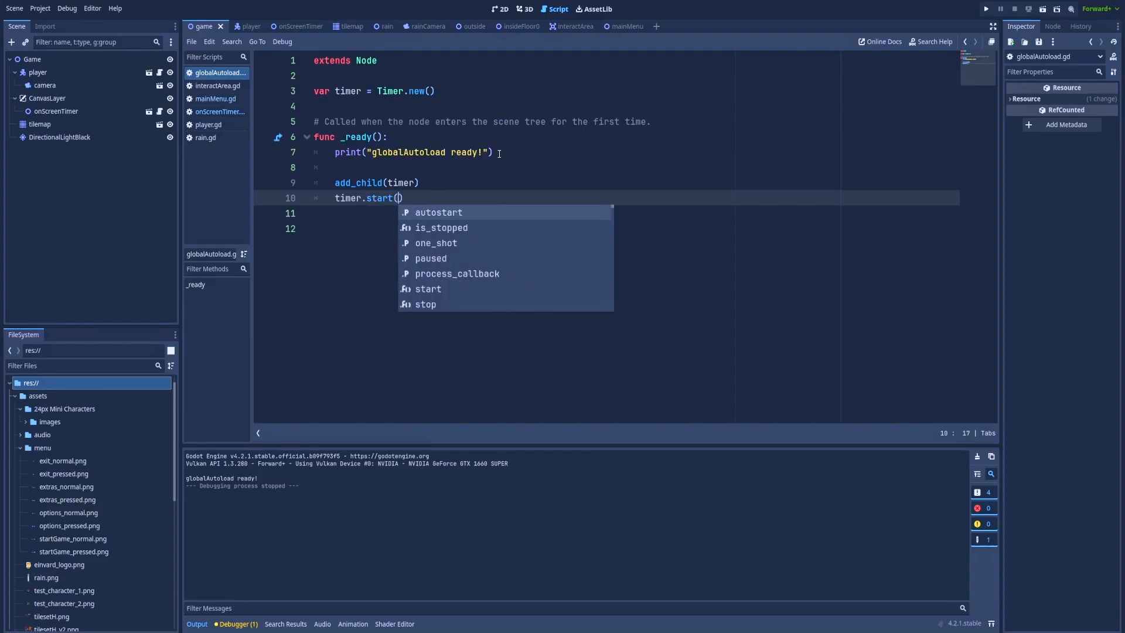
text(3)
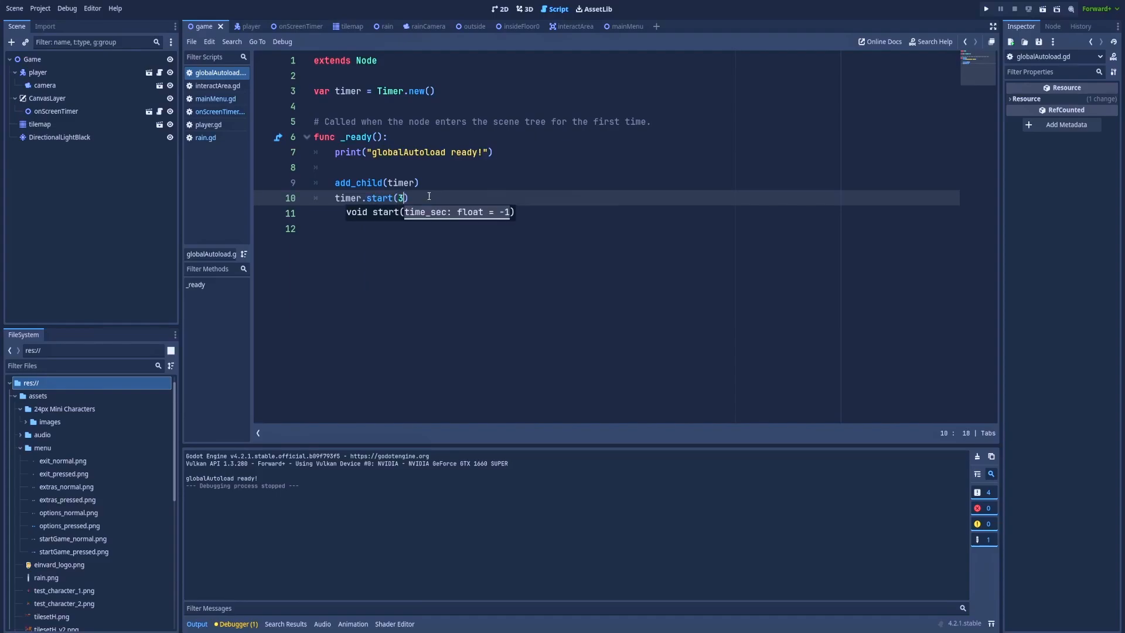
text())
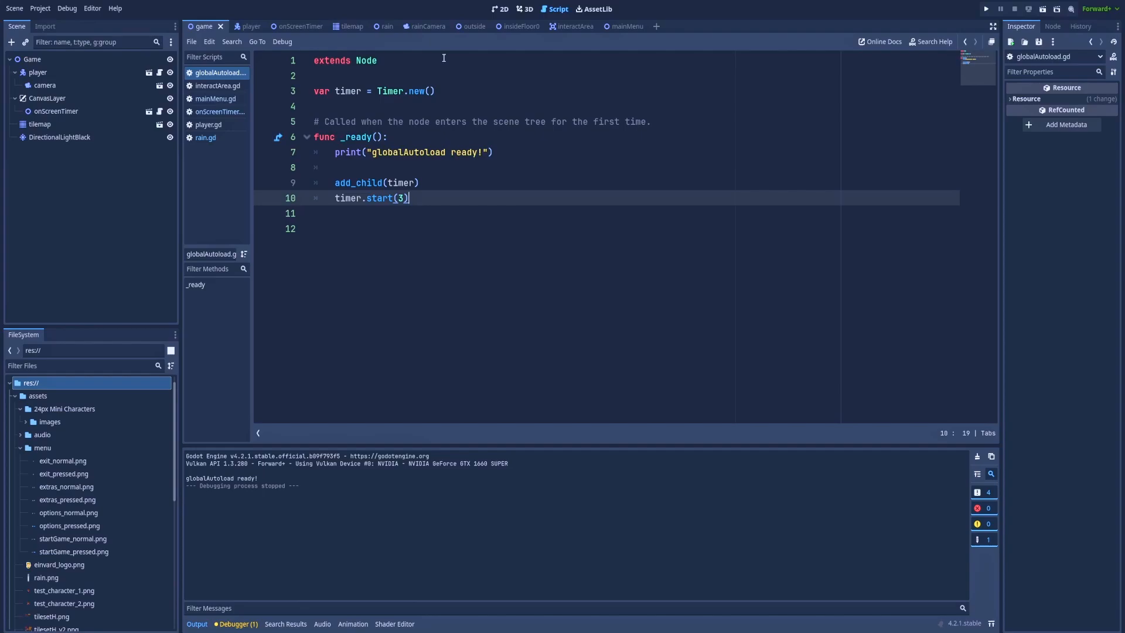
key(F5)
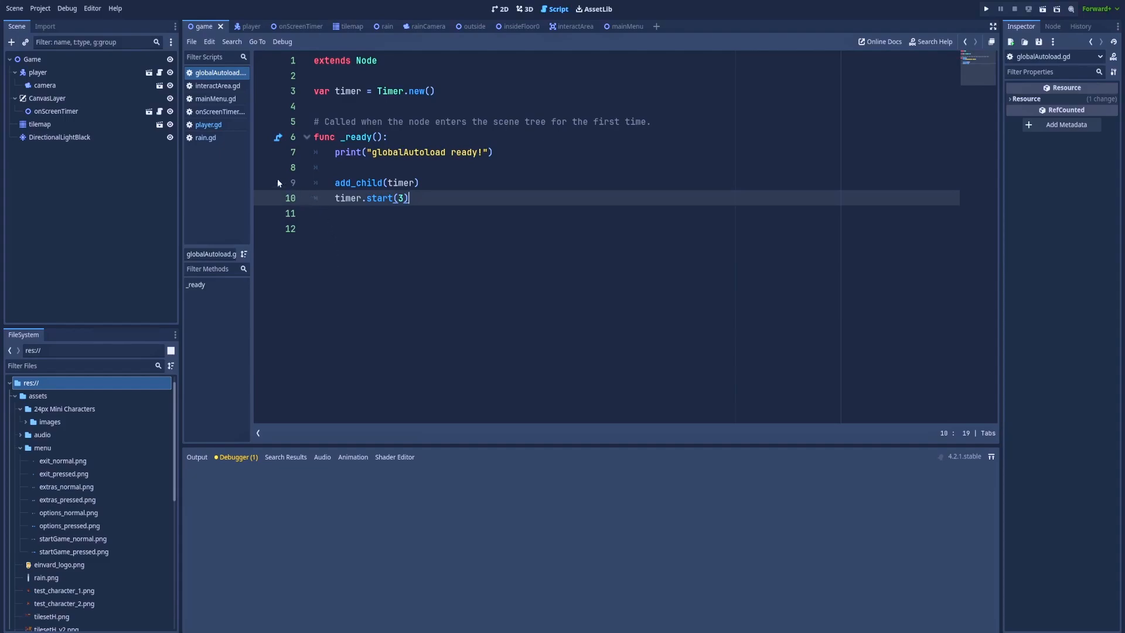
In player.gd's _ready, start writing GlobalAutoload.timer.connect(...) as the first line.
click(208, 125)
click(426, 230)
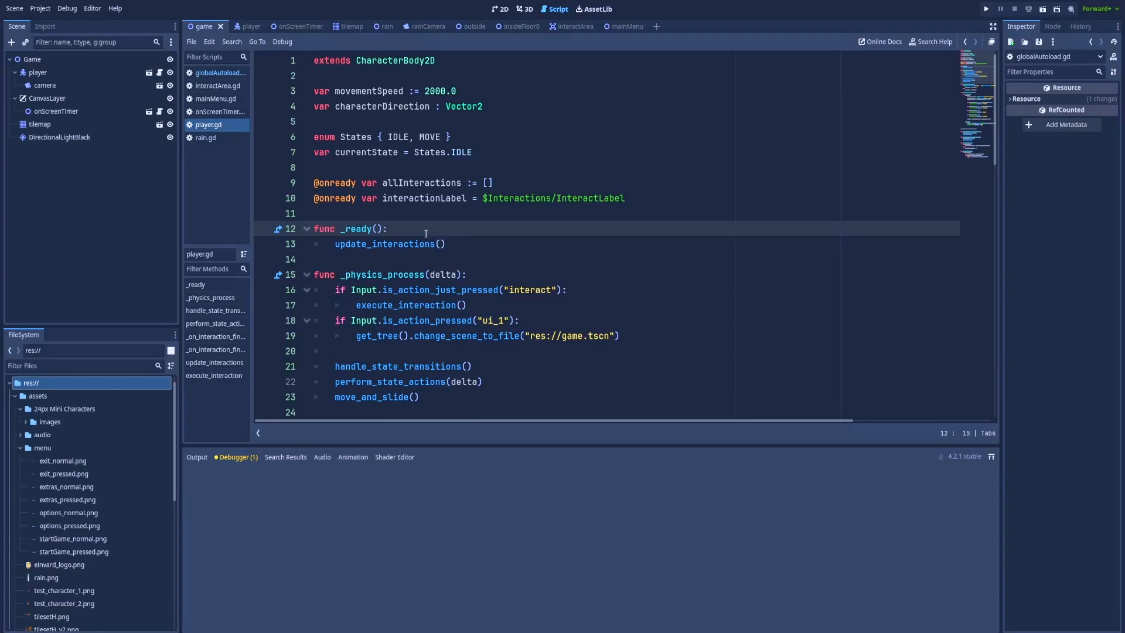
key(Return)
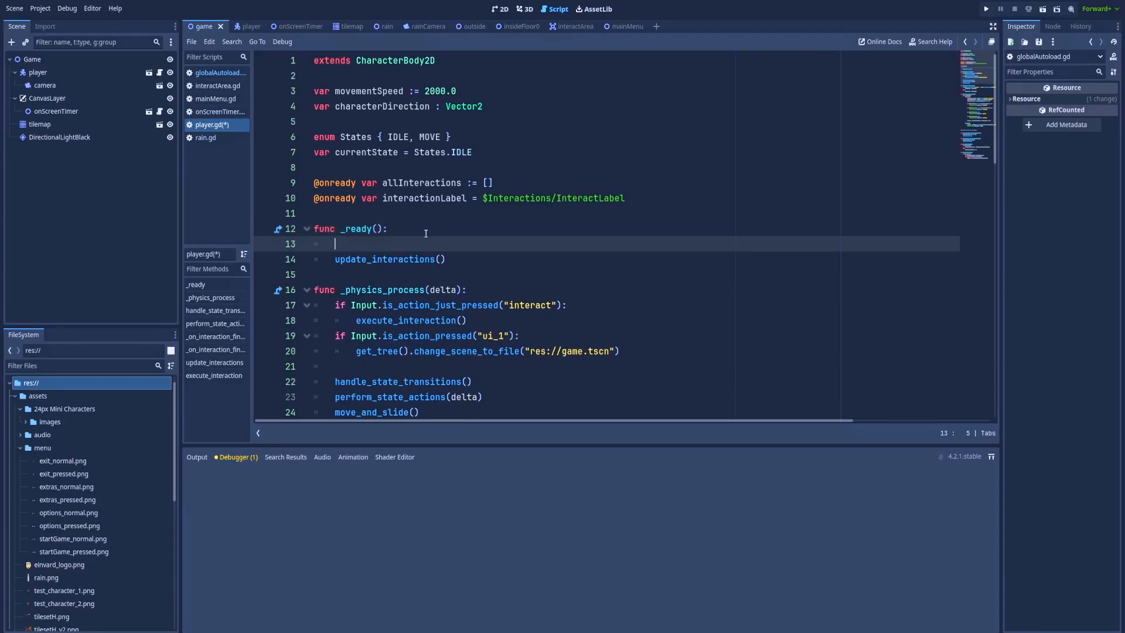
text(Globa)
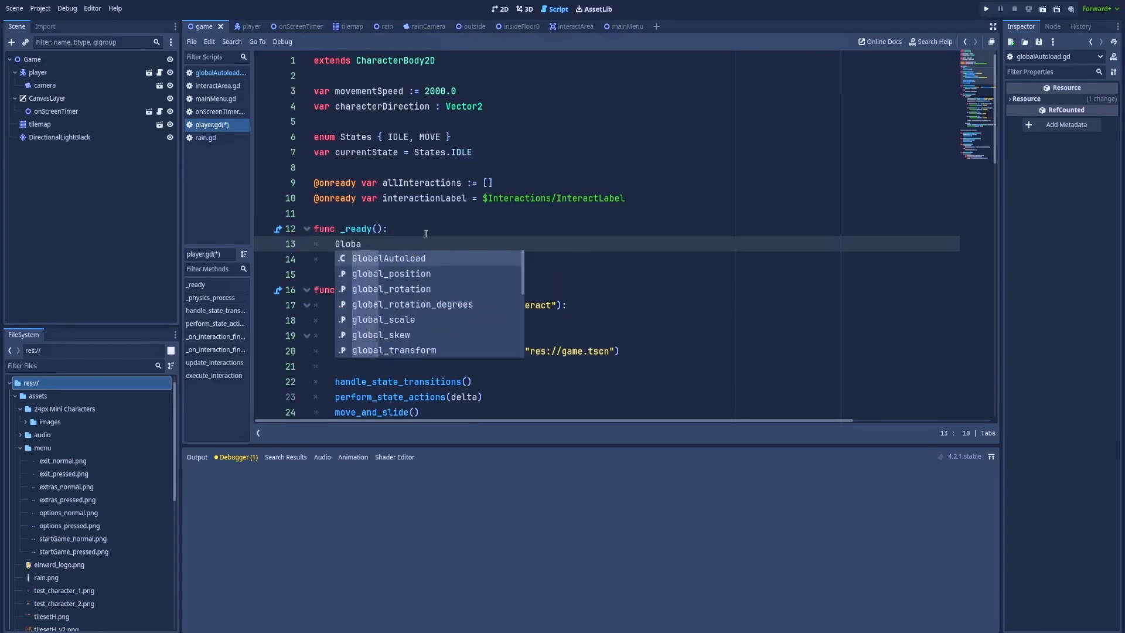
key(Tab)
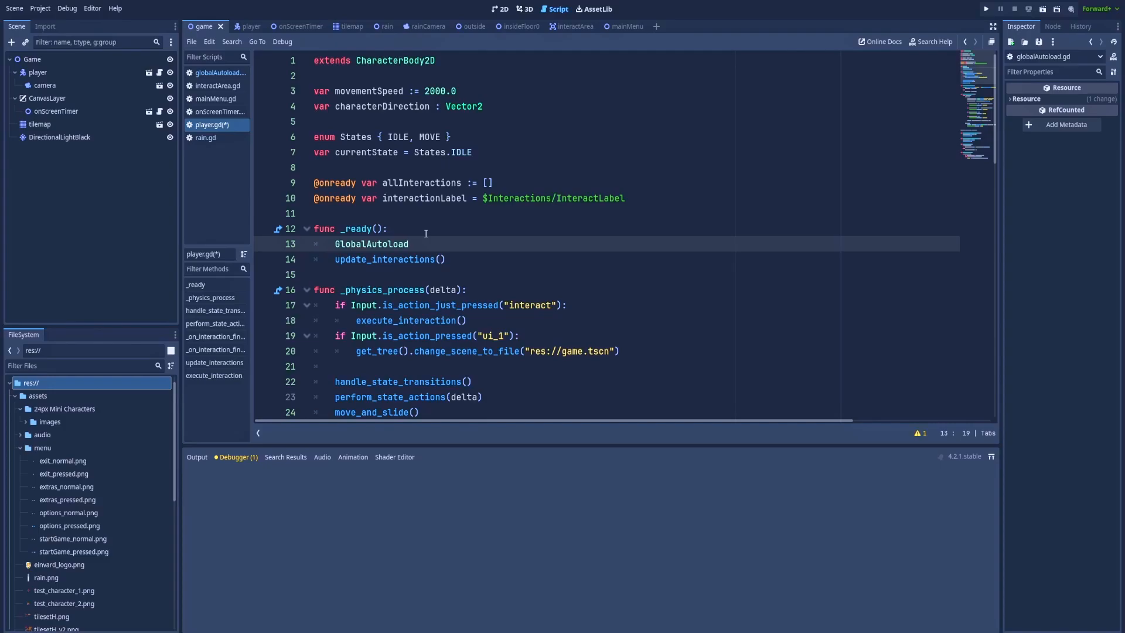
text(.timer)
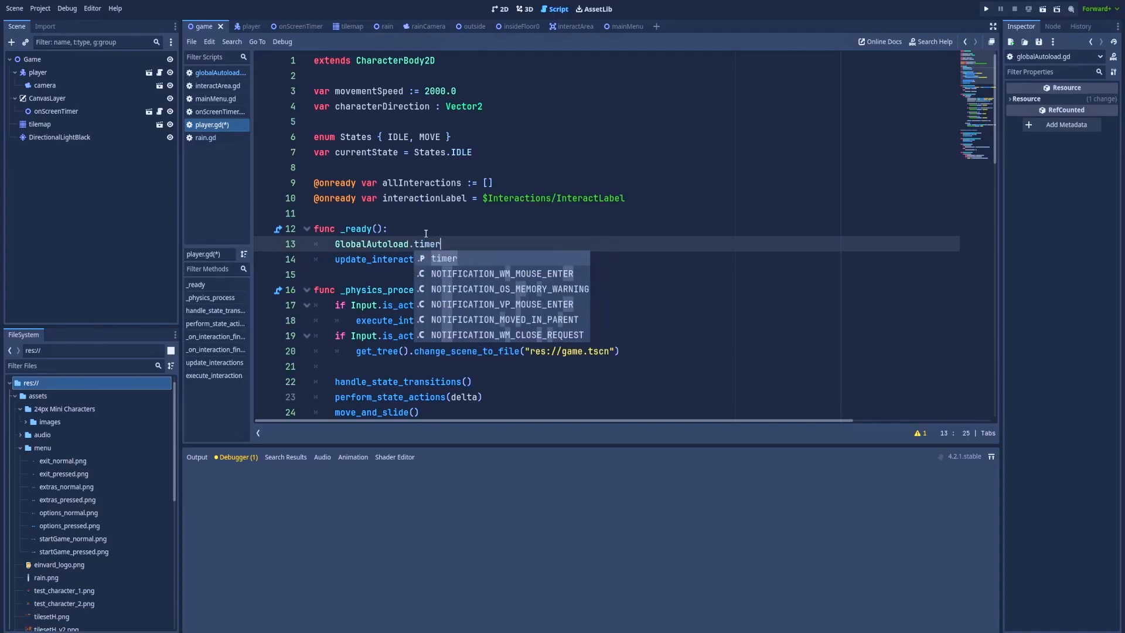
text(.conne)
key(Tab)
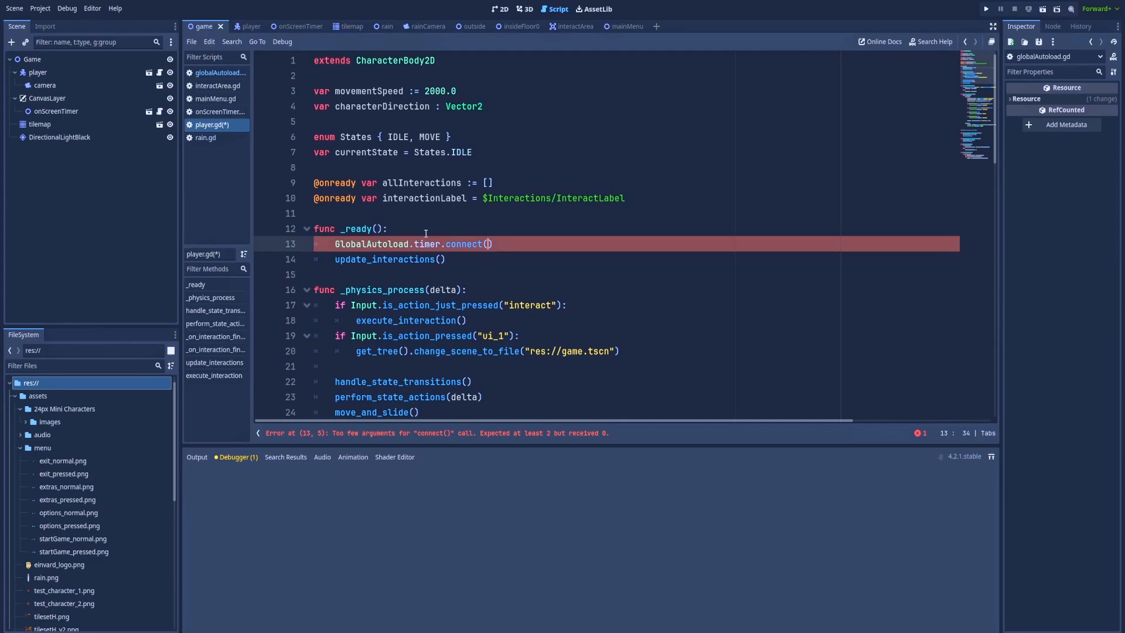
text(")
text(timeout")
text(,)
text( self, )
text("on_)
text(global_timer)
text(_tim)
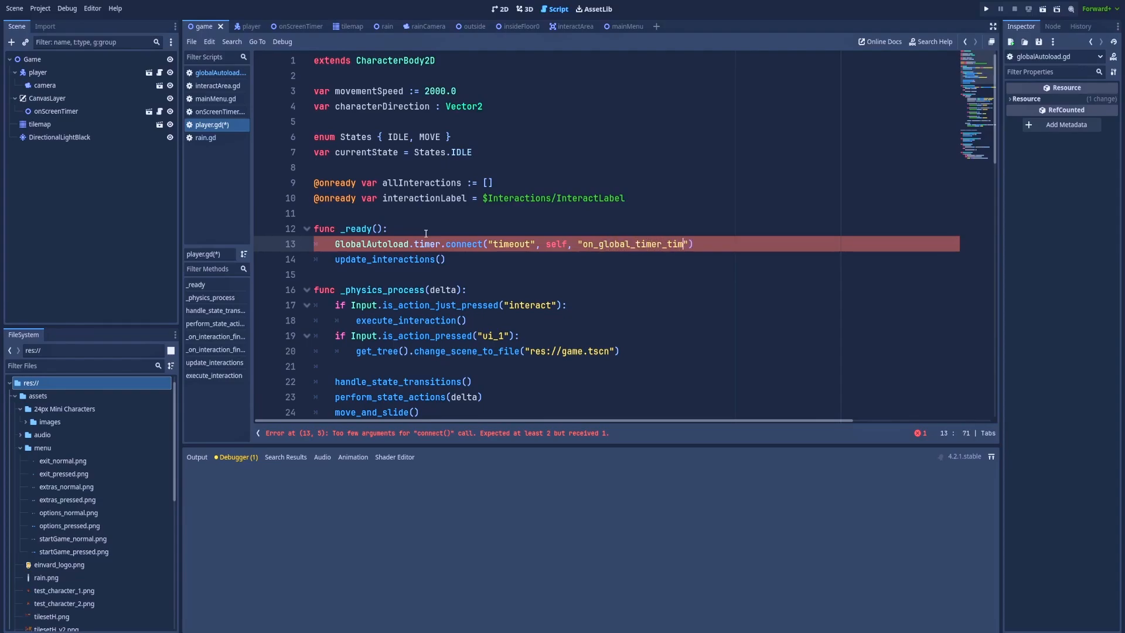
text(eout)
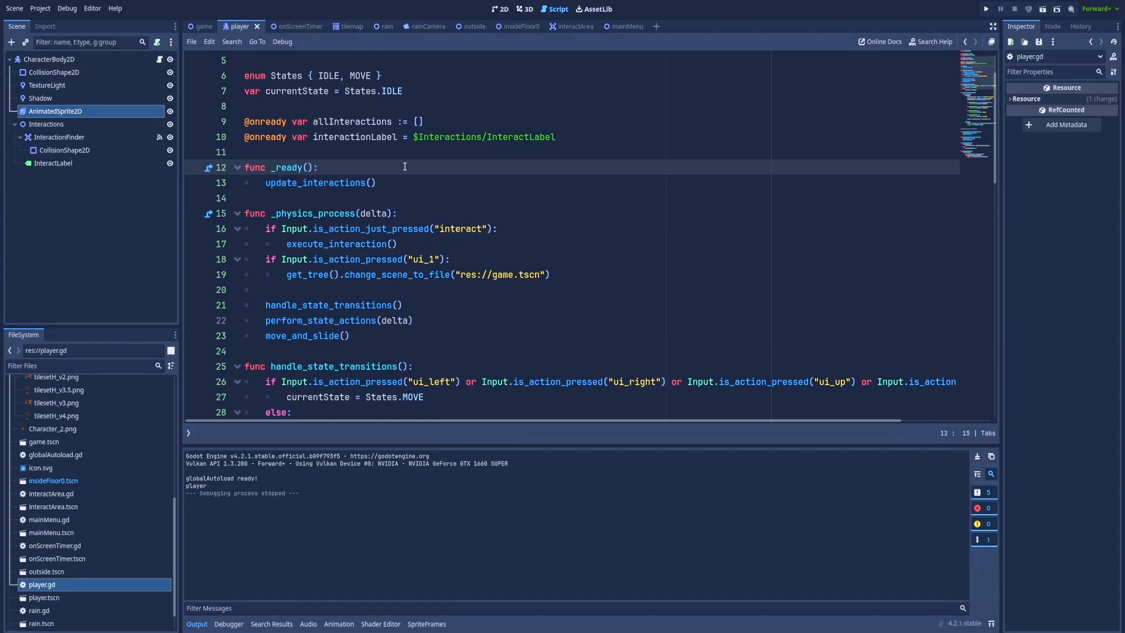
scroll(405, 167, up, 2)
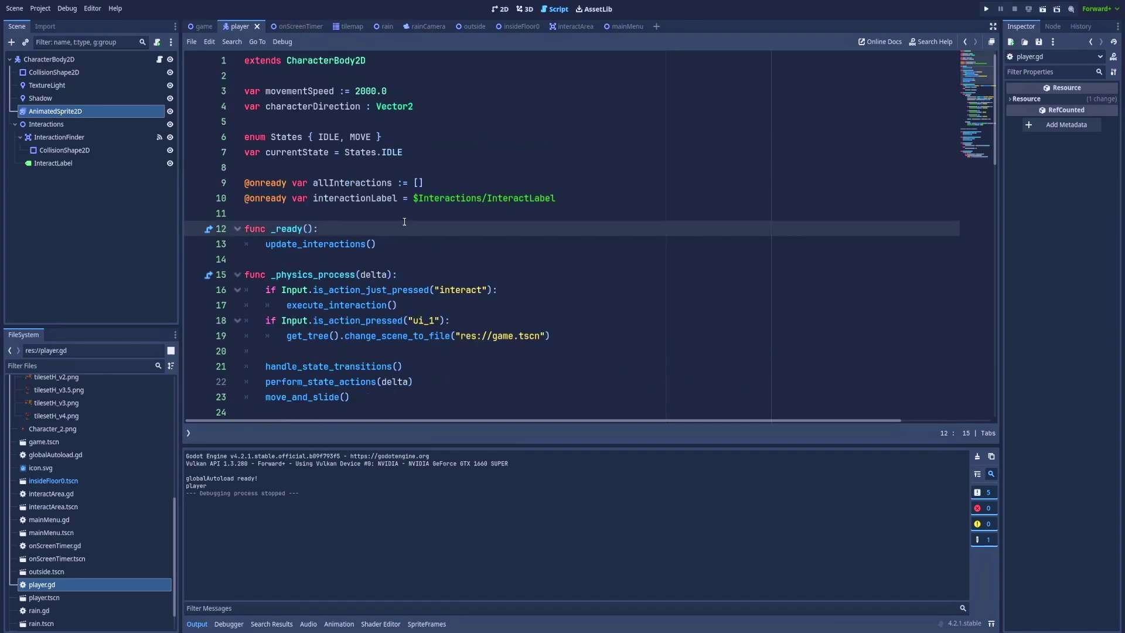
Add func _on_global_timer_timeout() printing "global timeout in player.gd" above _ready.
click(355, 213)
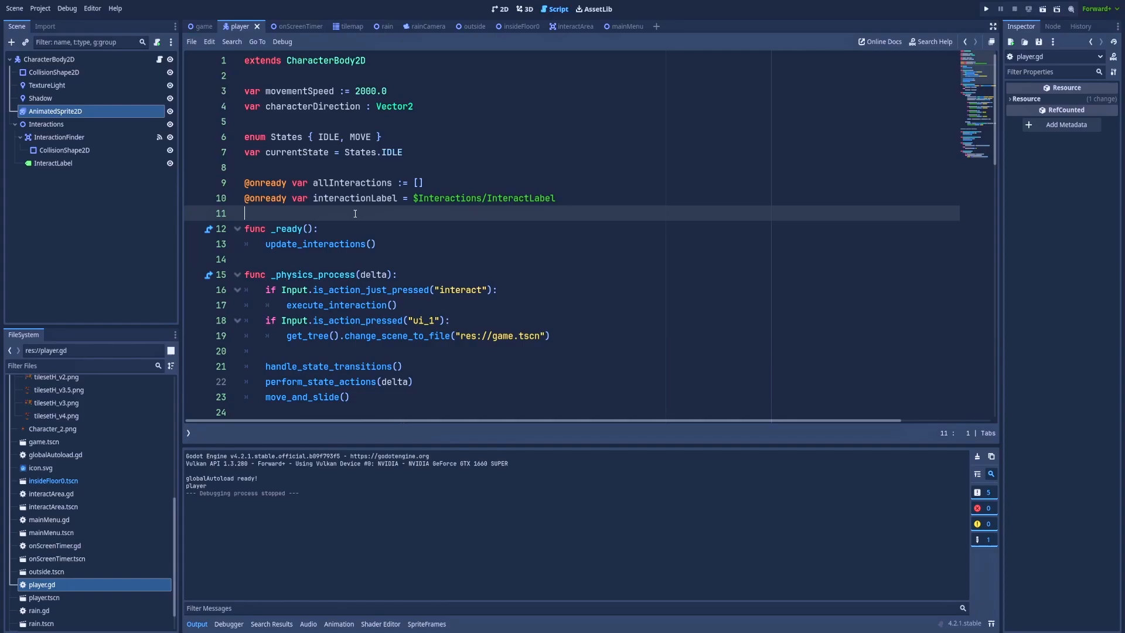
key(Return)
key(Return)
key(Up)
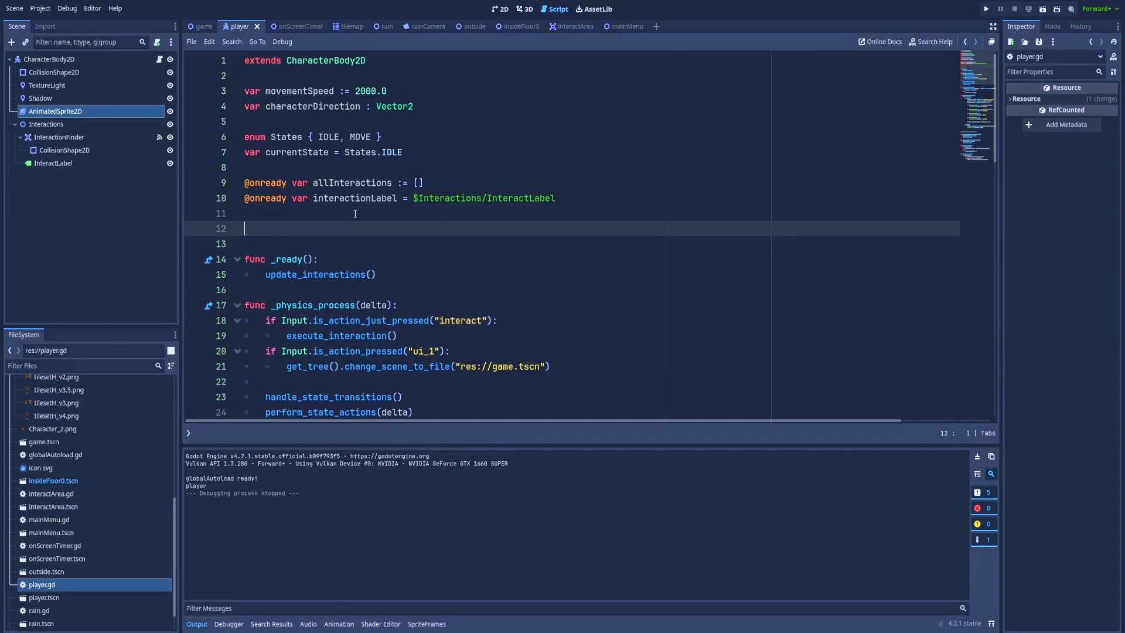
text(func)
text( _on)
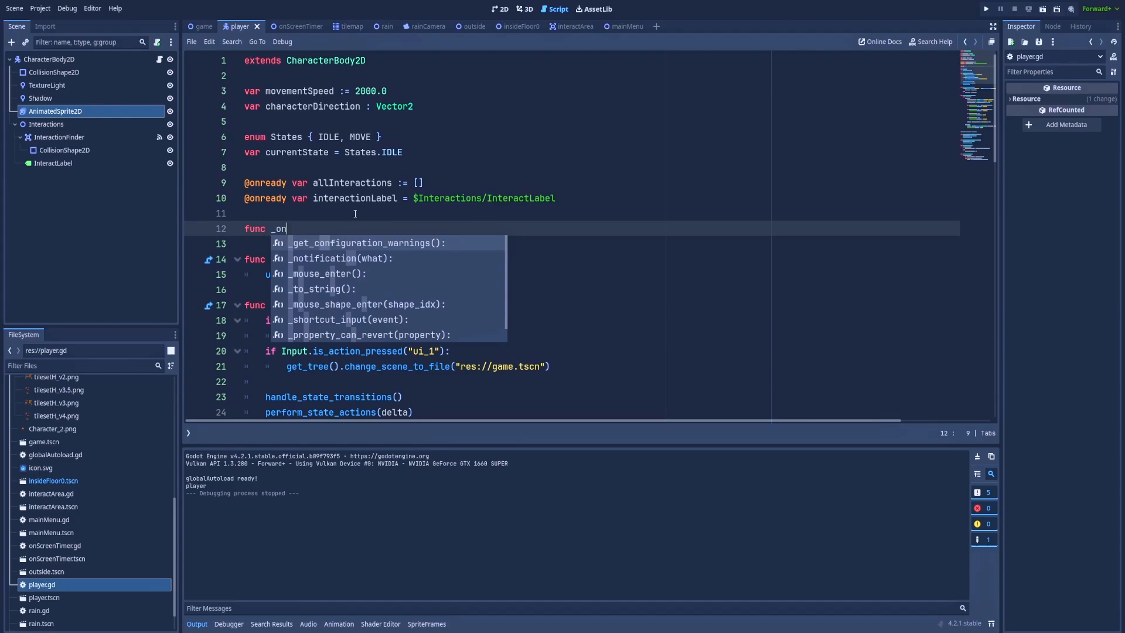
text(_g)
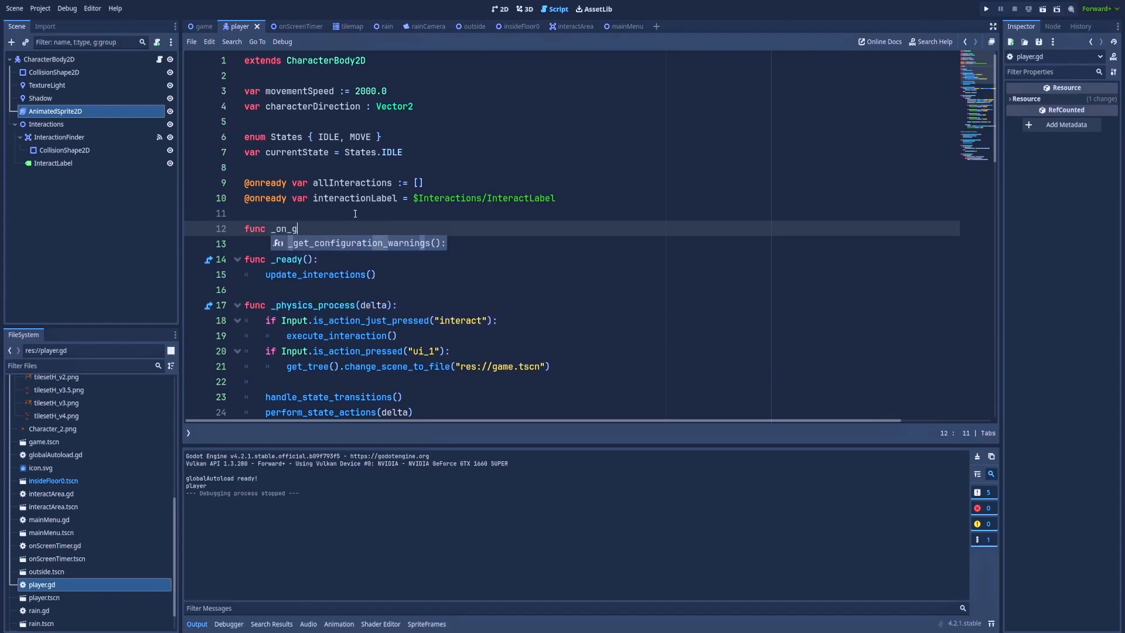
text(loba)
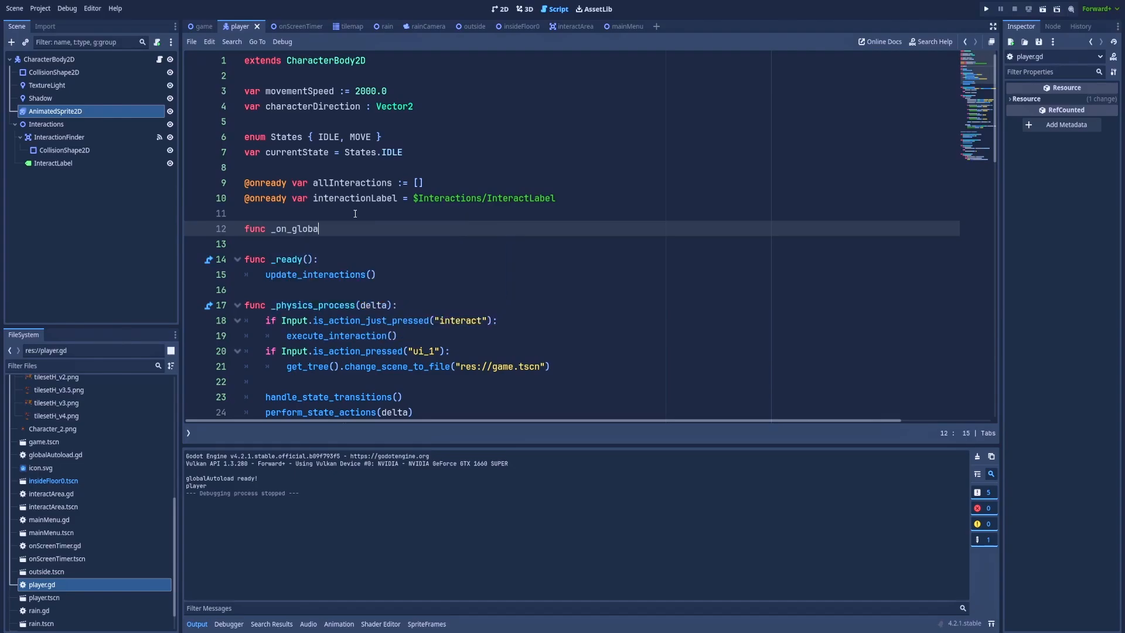
text(l_timer)
text(_timeout)
text(():)
key(Return)
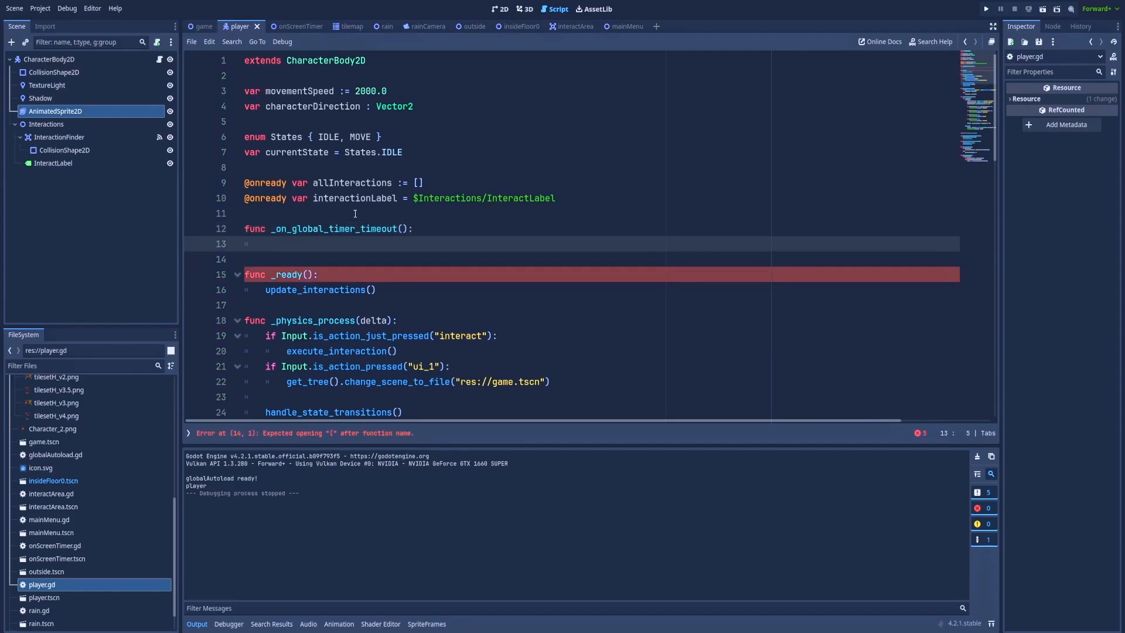
text(print(")
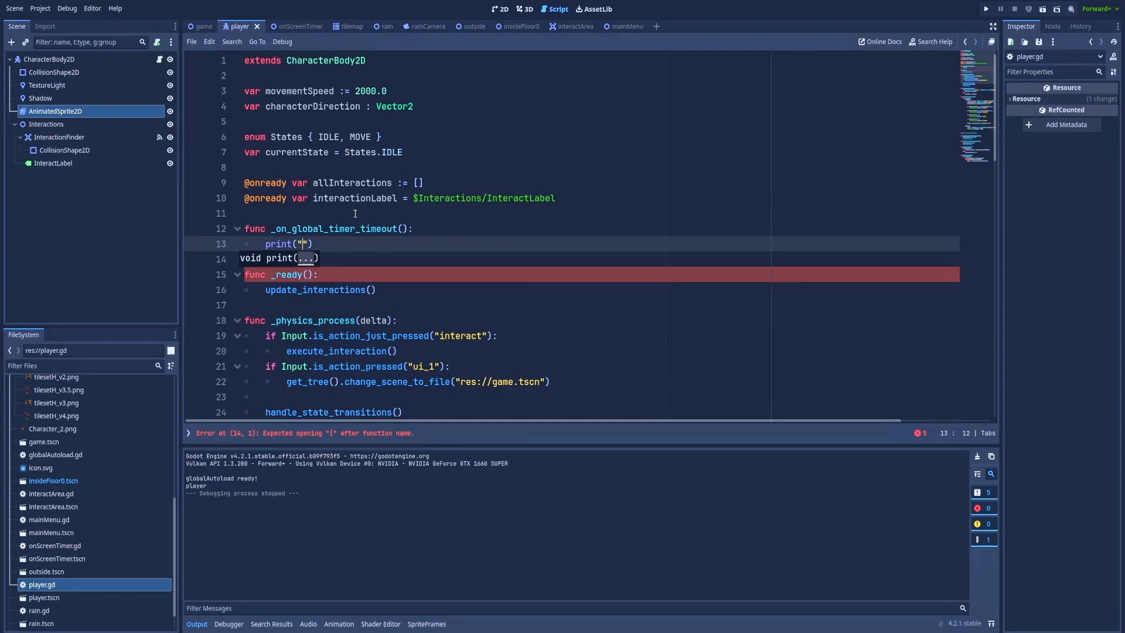
text(global tie)
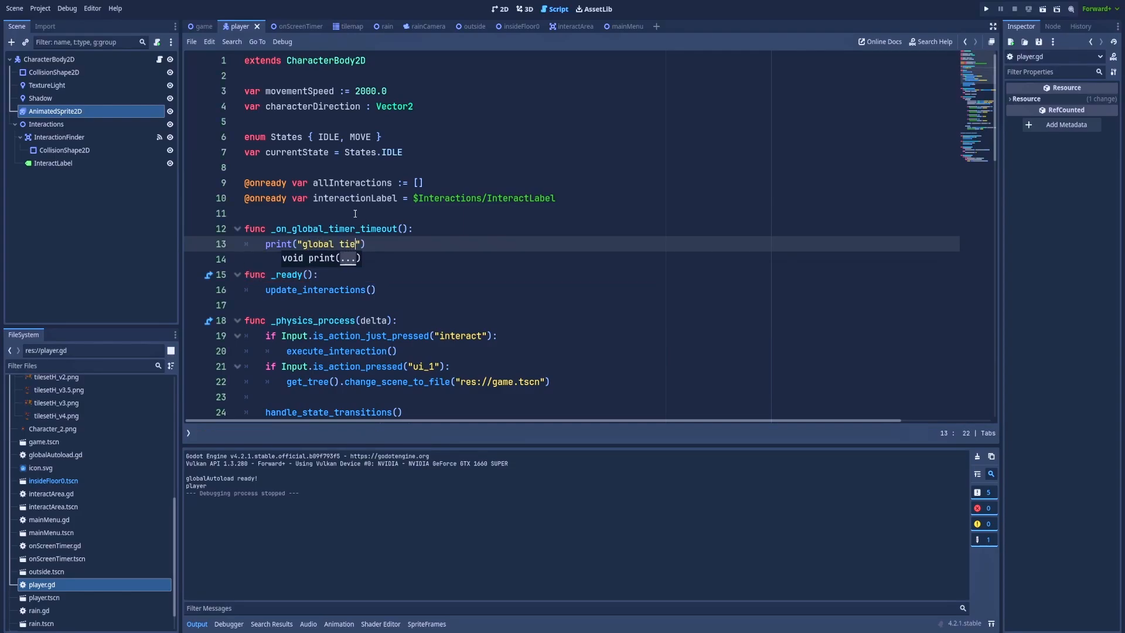
text(meout in )
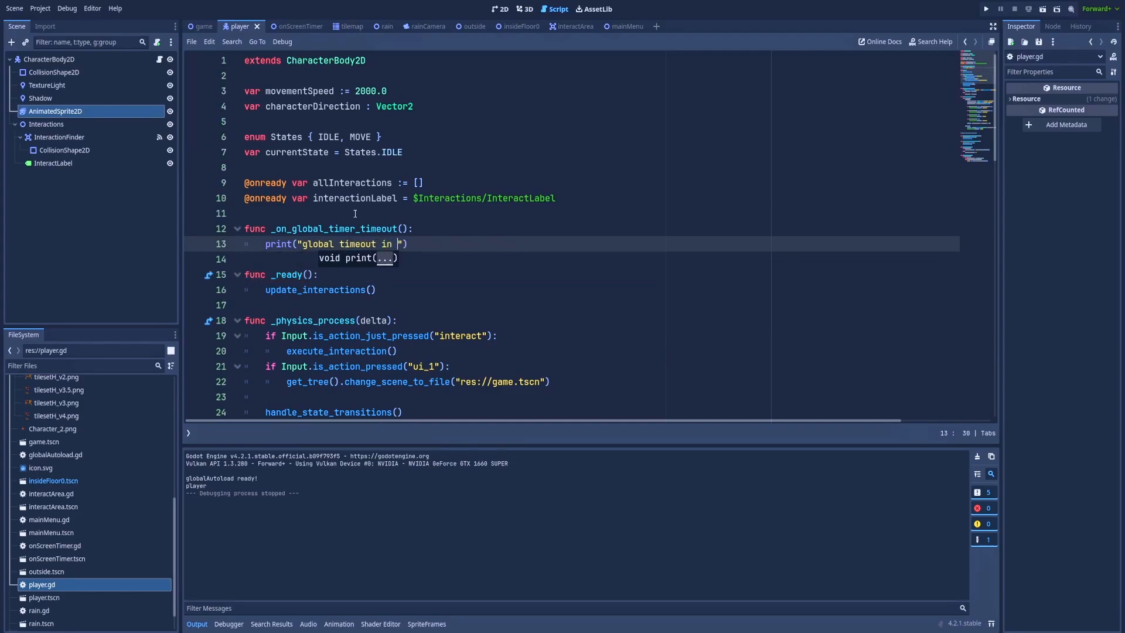
text(player.)
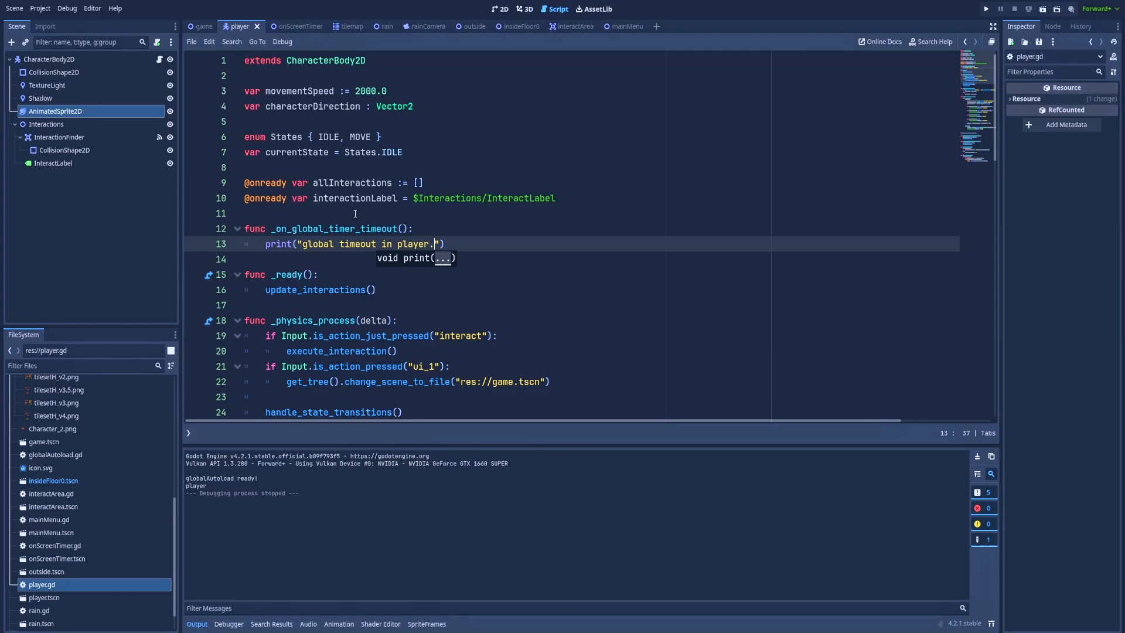
text(d)
key(BackSpace)
text(gd)
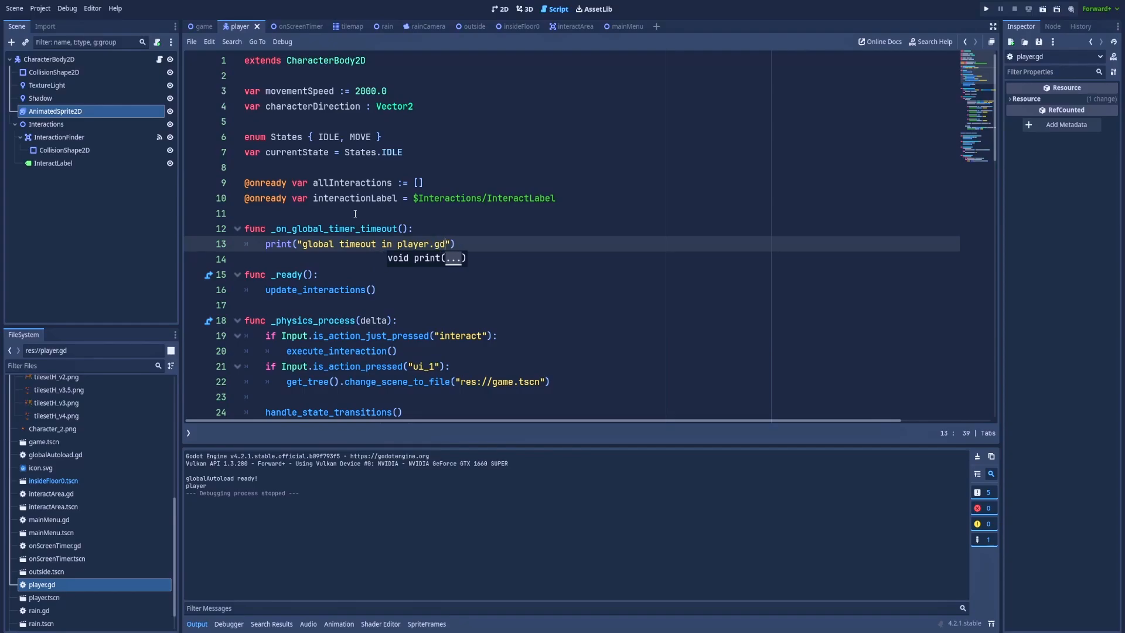
click(327, 274)
In _ready write GlobalAutoload.timer.timeout.connect(_on_global_timer_timeout), pasting the handler name.
key(Return)
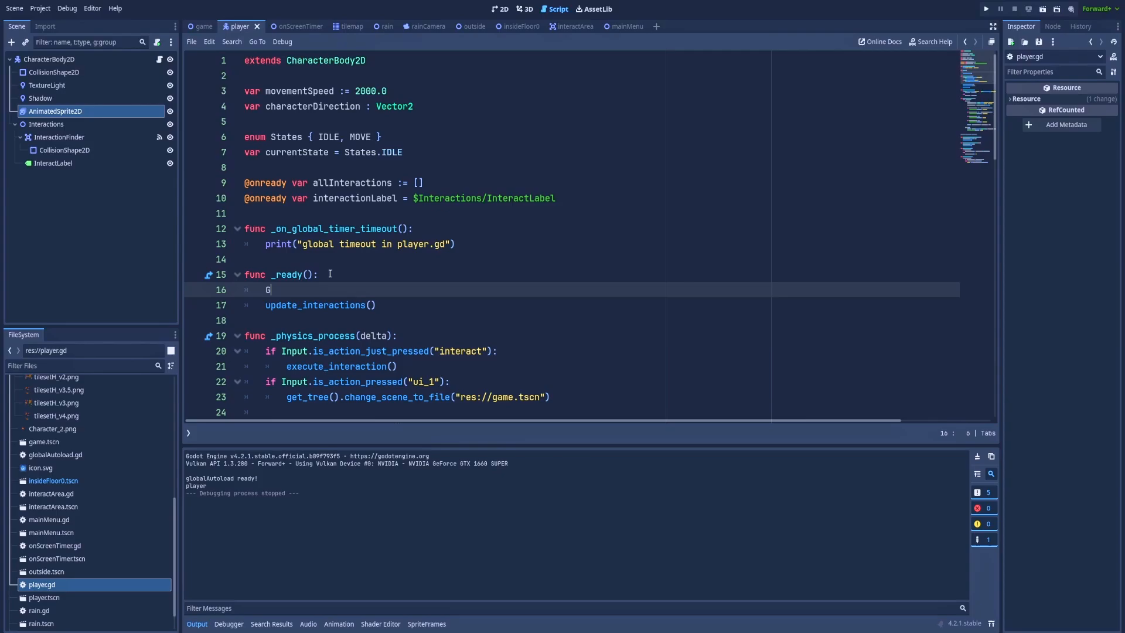
text(Global)
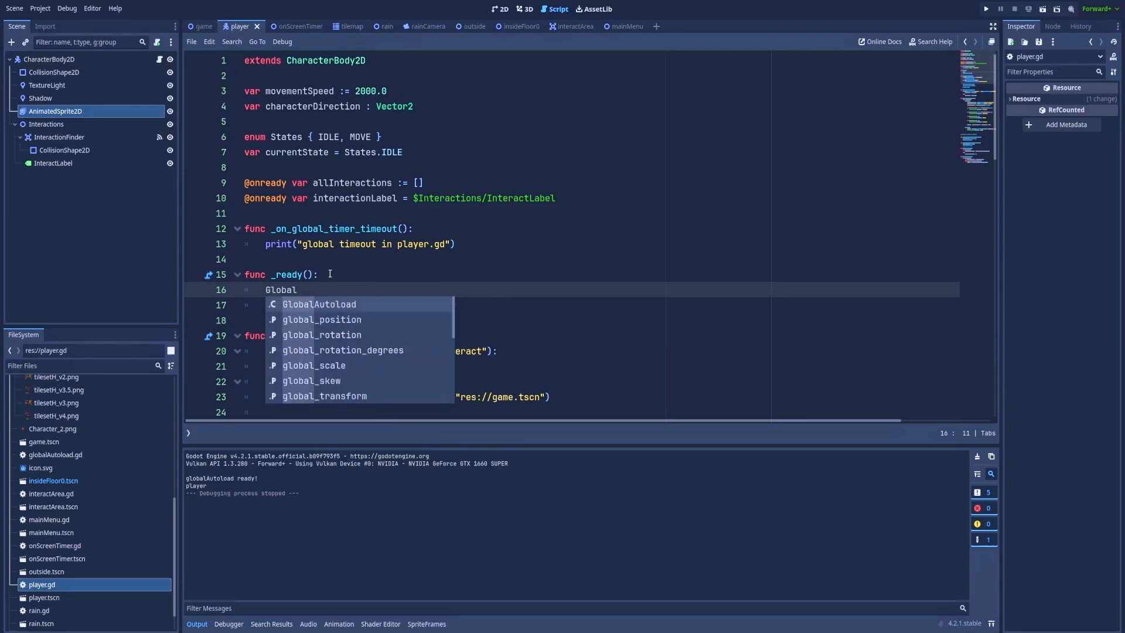
key(Tab)
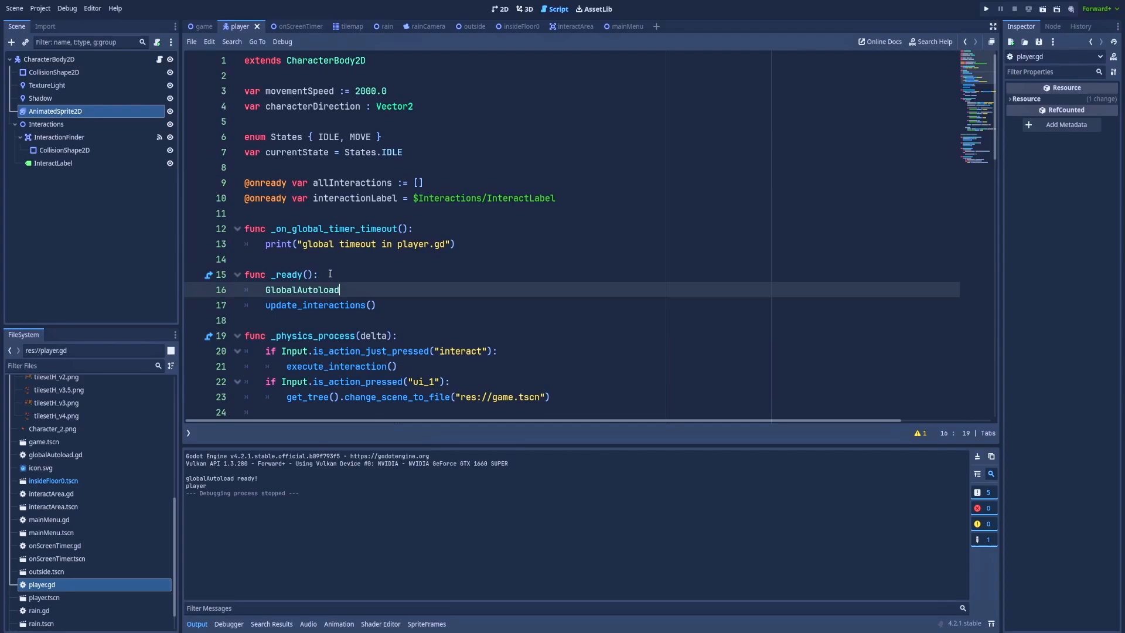
text(.timer.tou)
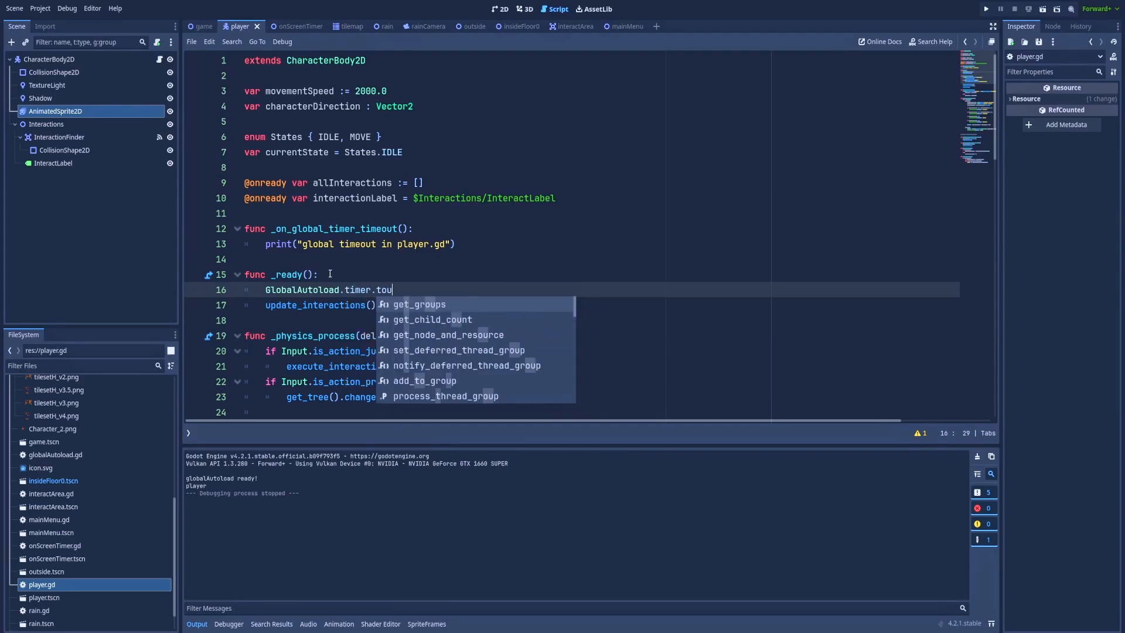
key(BackSpace)
key(BackSpace)
text(imeout)
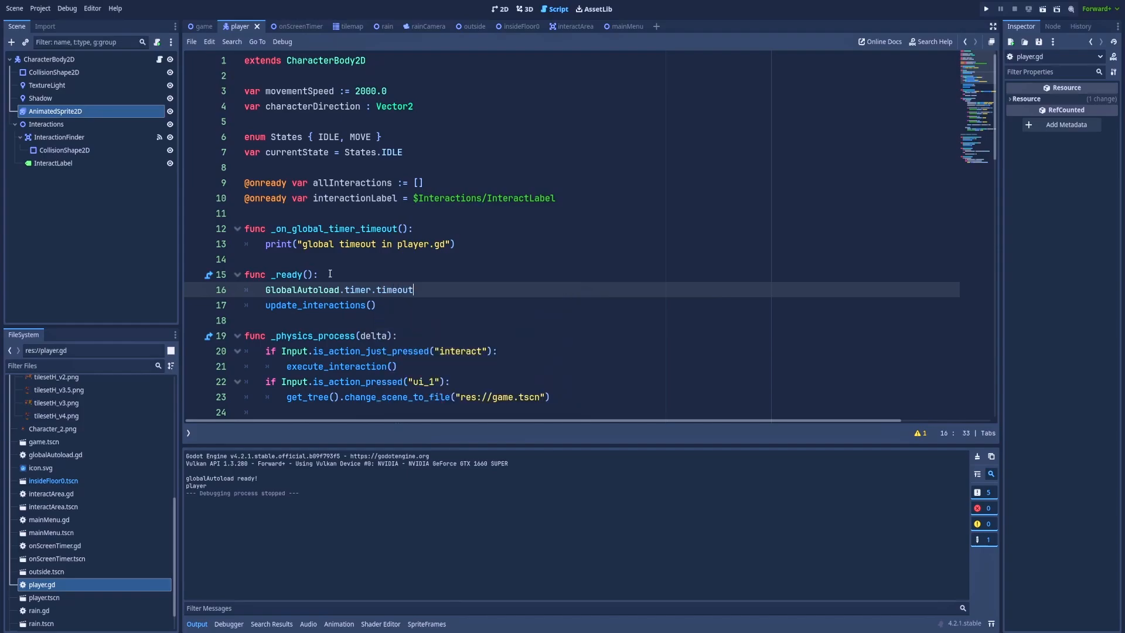
text(.connect()
double_click(347, 229)
key(ctrl+c)
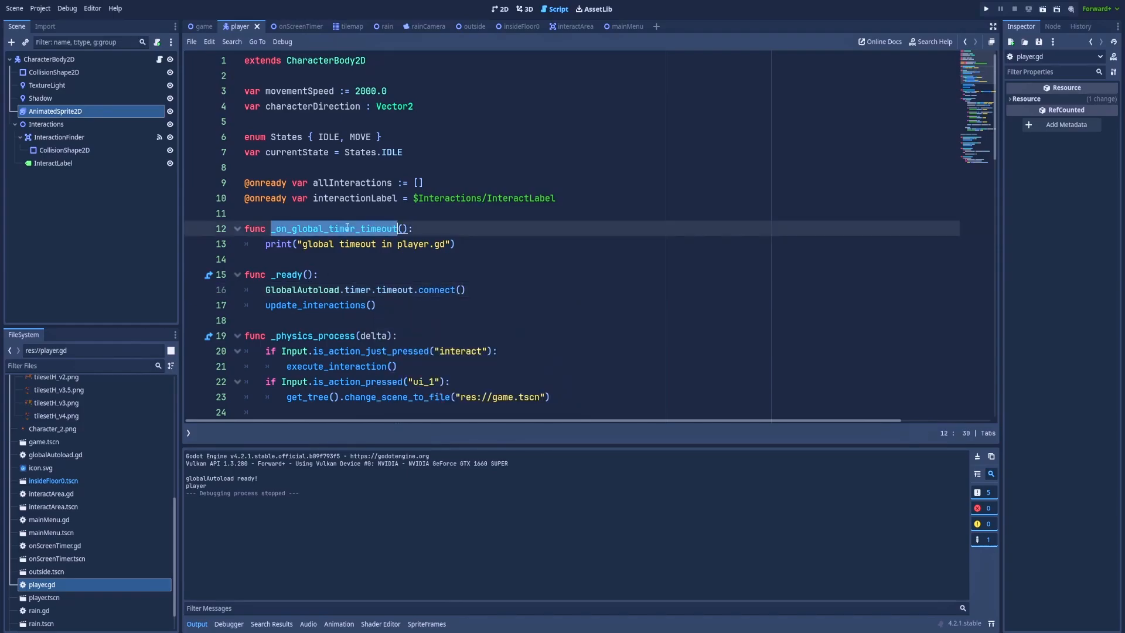
click(461, 289)
key(ctrl+v)
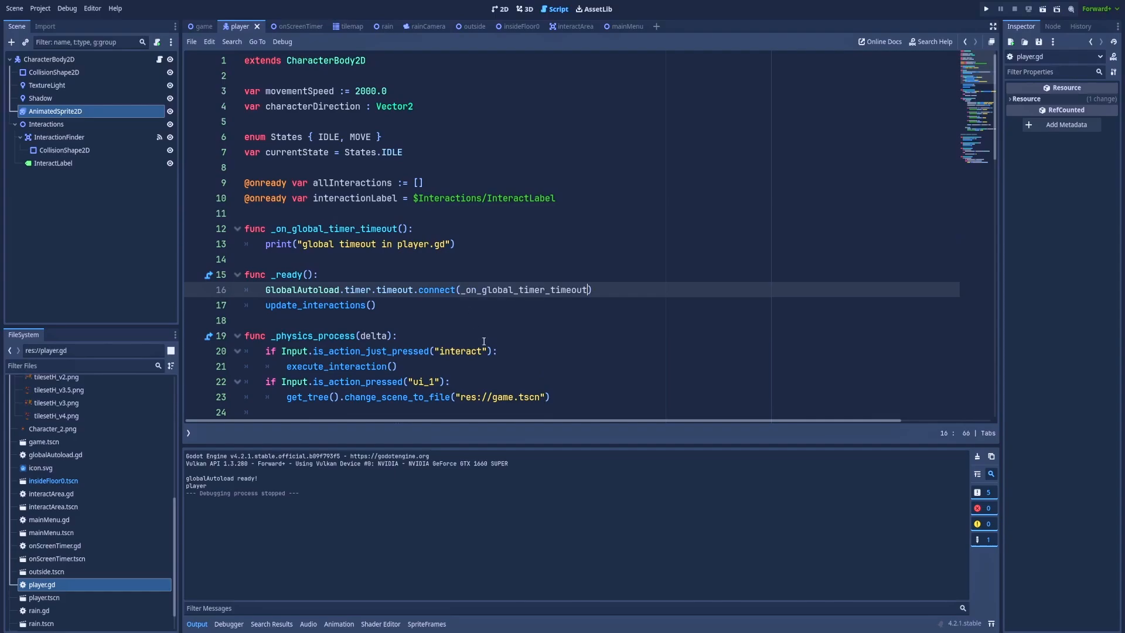
click(613, 273)
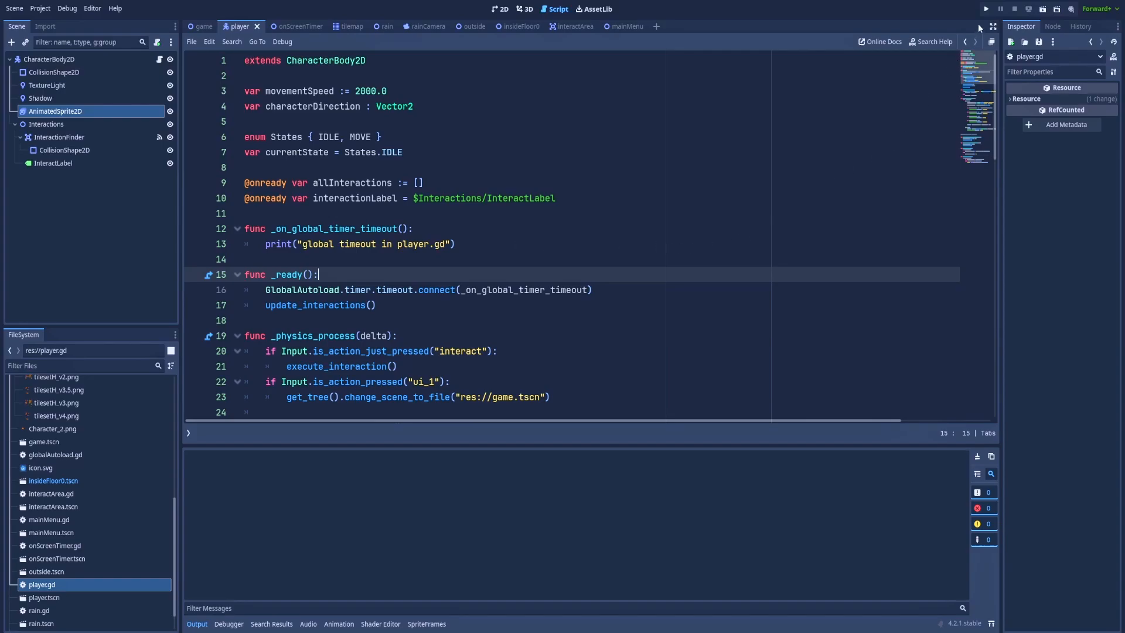
Run the game to see "global timeout in player.gd" printing repeatedly, then stop it.
click(987, 8)
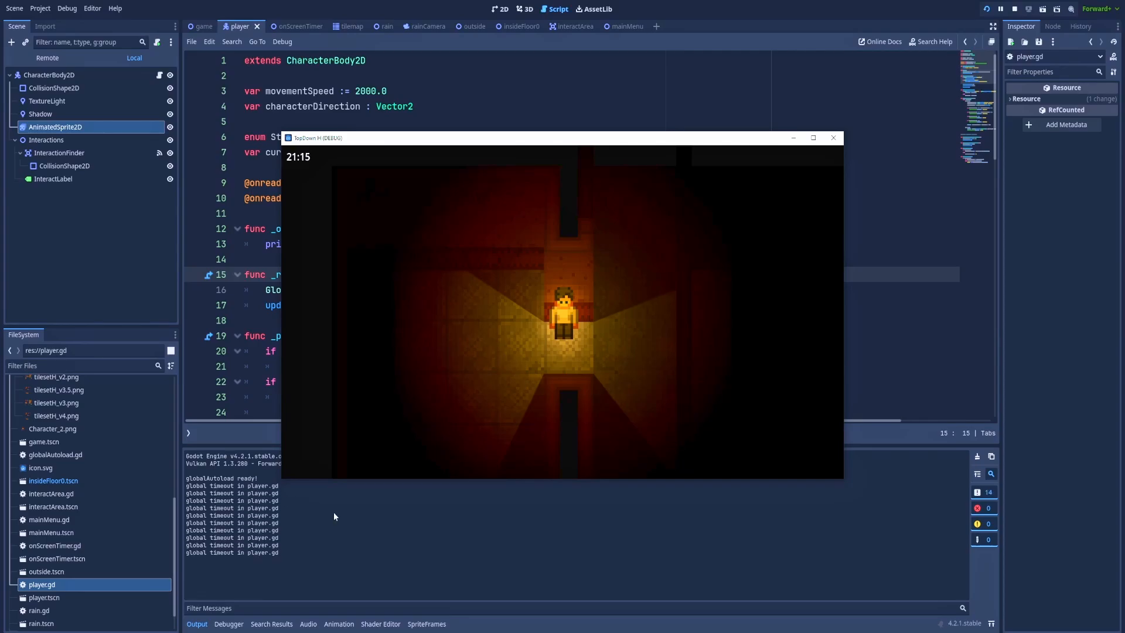
click(834, 138)
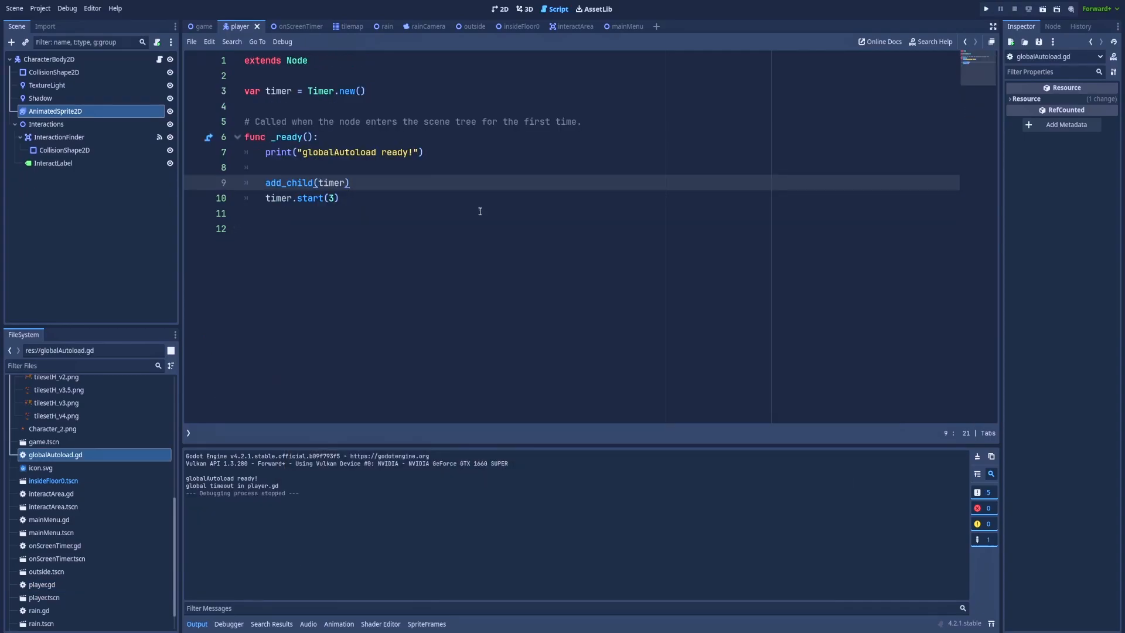
Add timer.one_shot = true to the autoload script before the timer start.
key(Return)
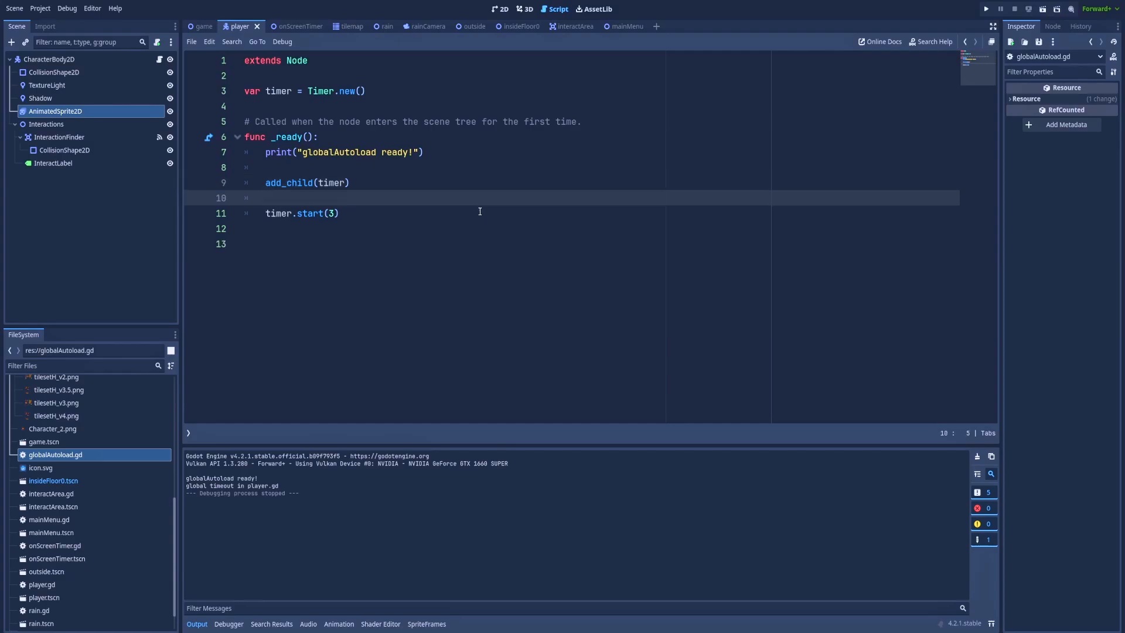
text(timer.)
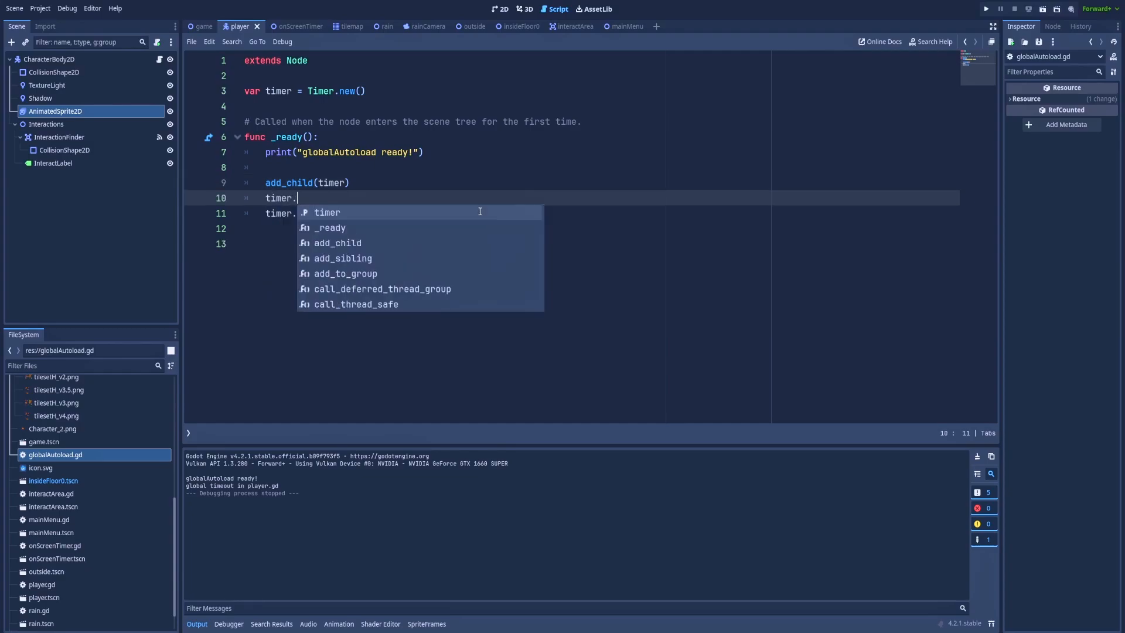
text(one_sh)
key(Tab)
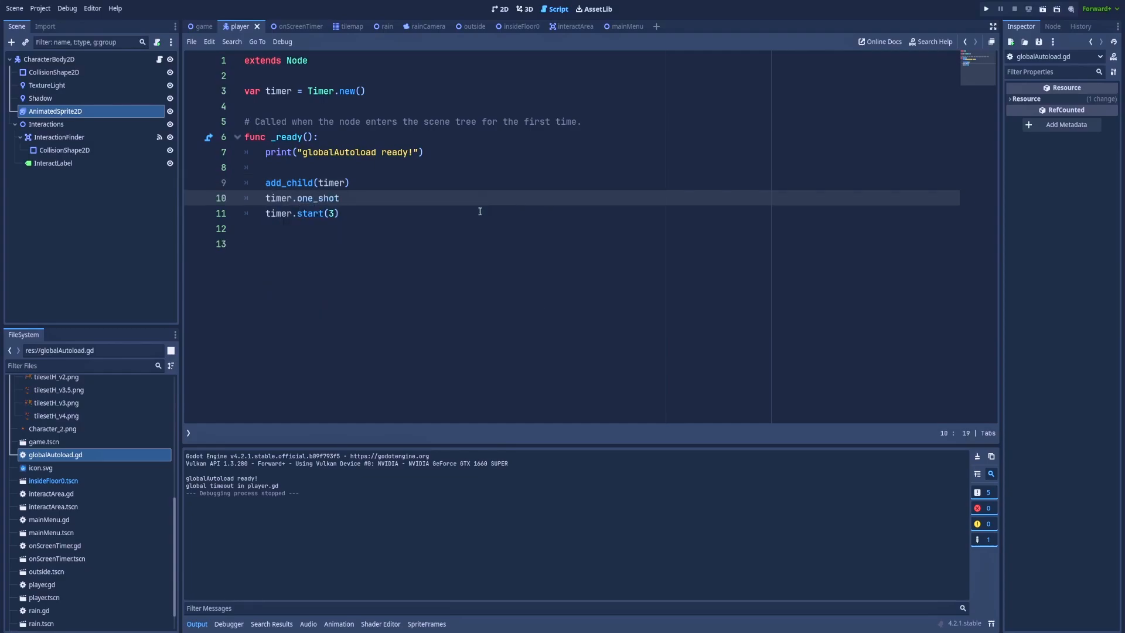
text( = true)
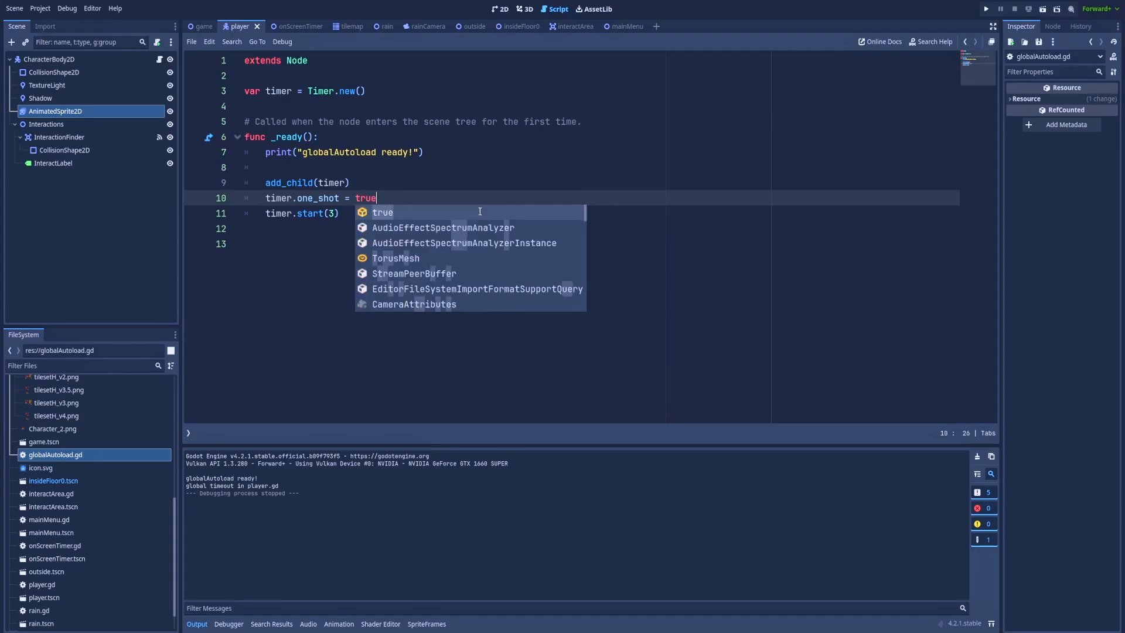
key(Tab)
Clear the Output log and run the game to test the one-shot timer.
click(978, 457)
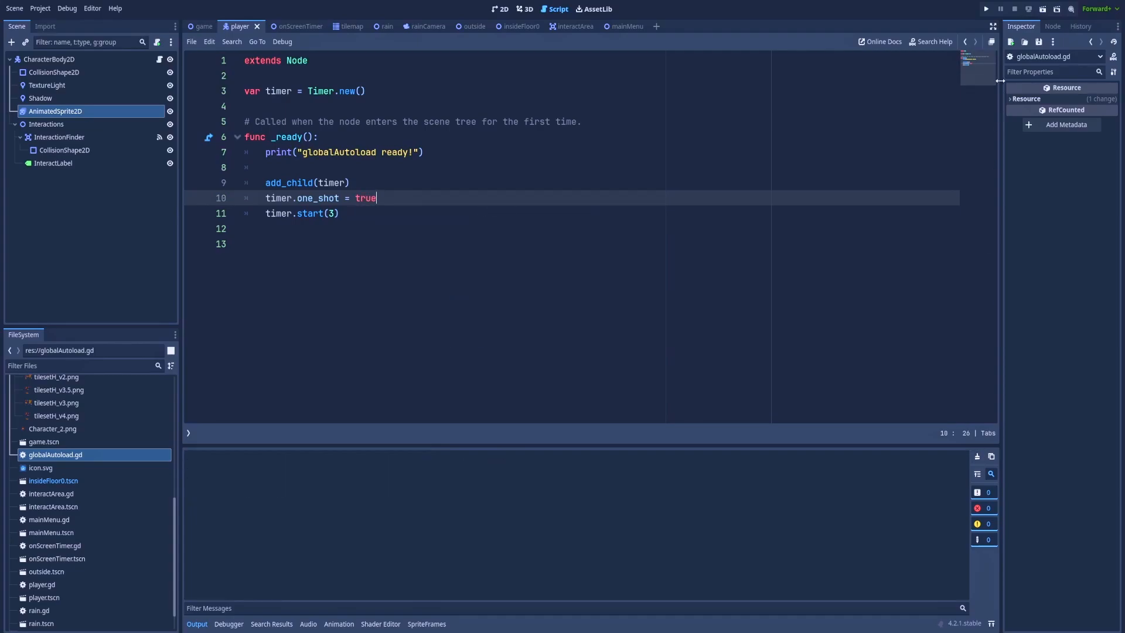
click(988, 11)
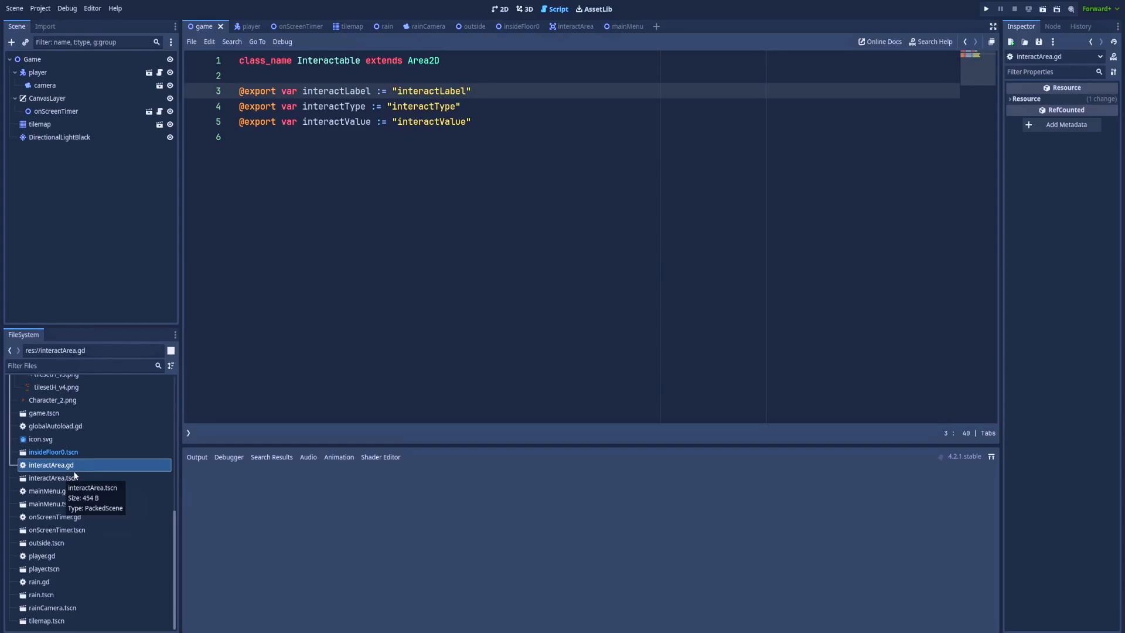
Copy the timeout handler and _ready connection code from player.gd into interactArea.gd.
click(519, 153)
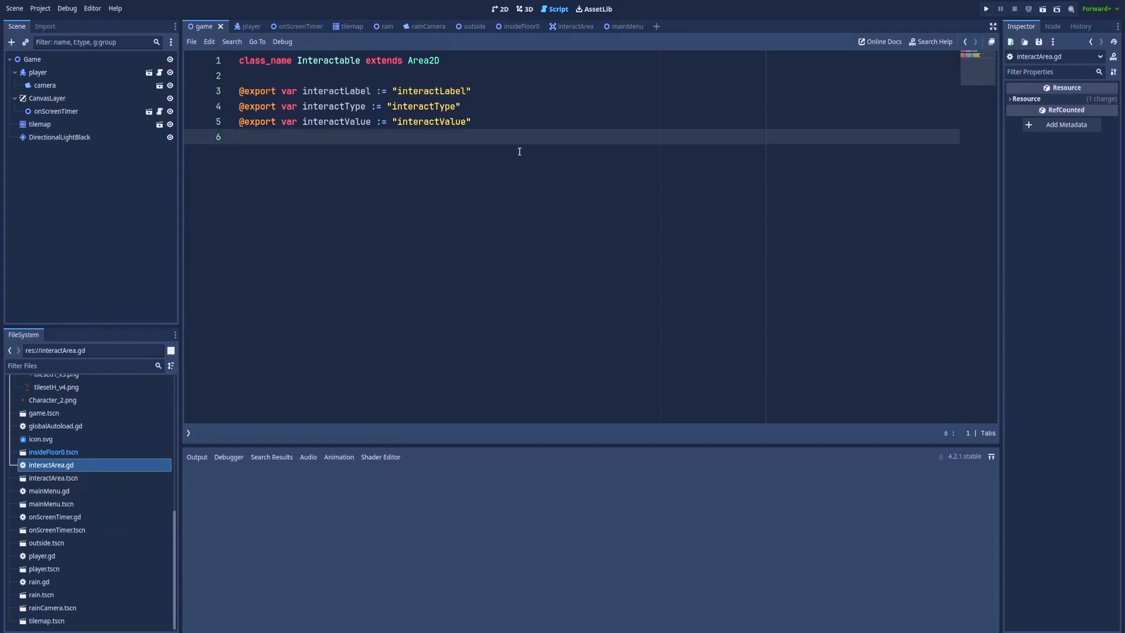
key(Return)
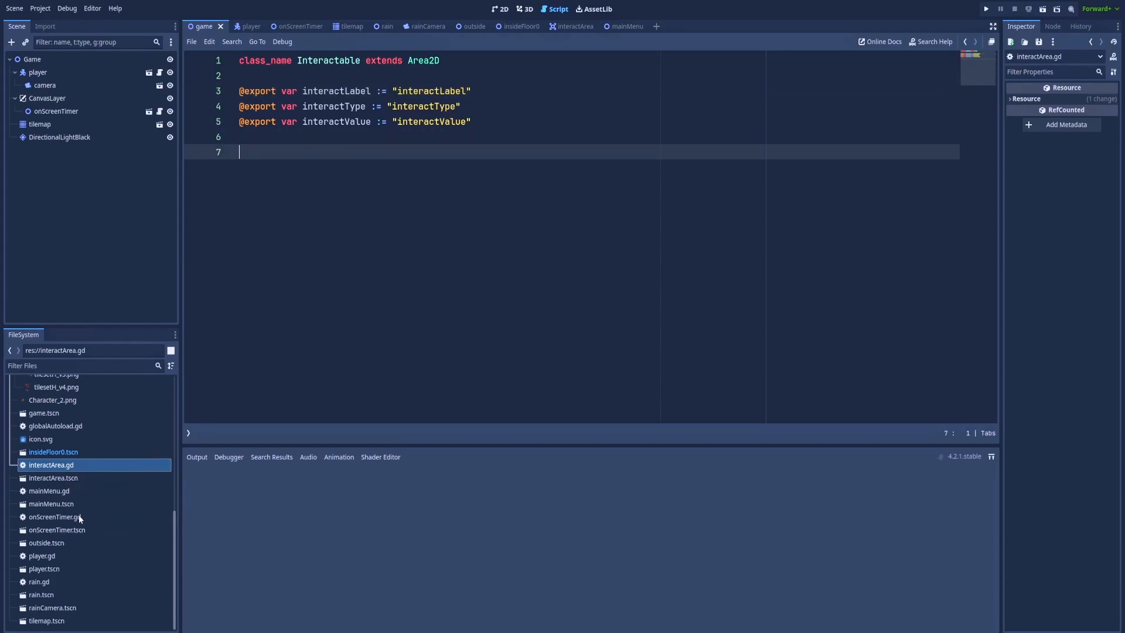
double_click(48, 556)
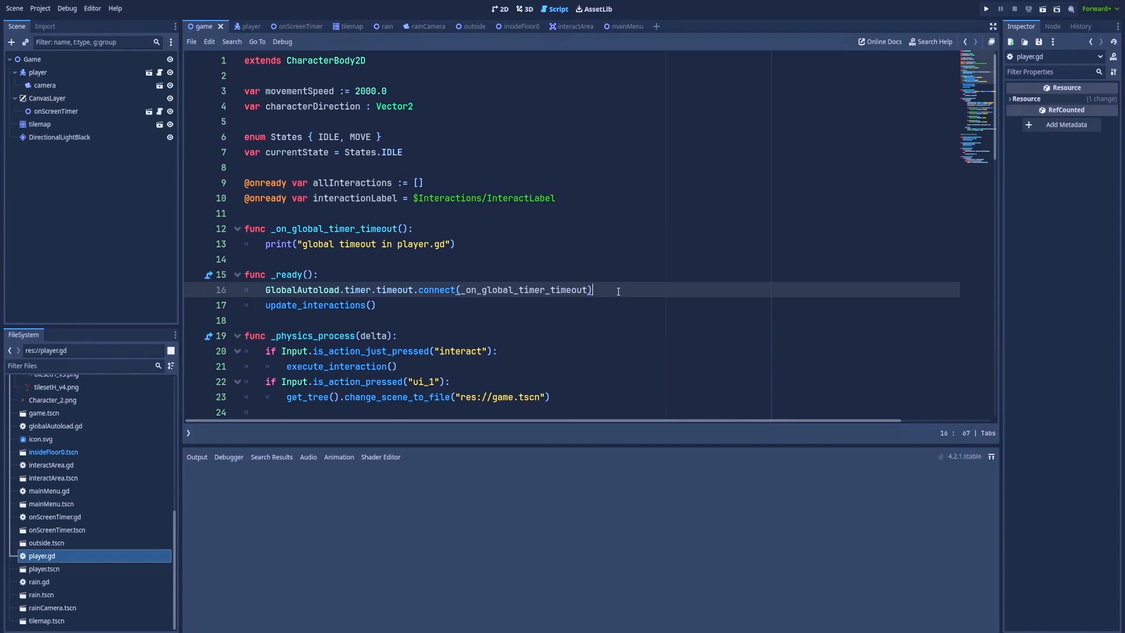
drag(618, 291, 227, 227)
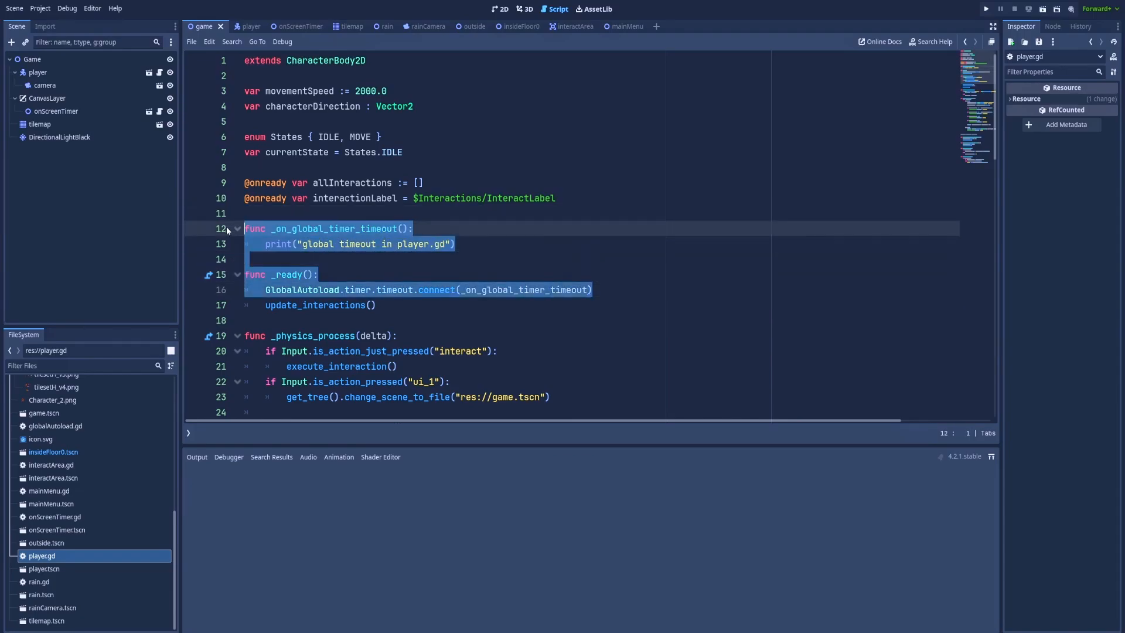
double_click(51, 464)
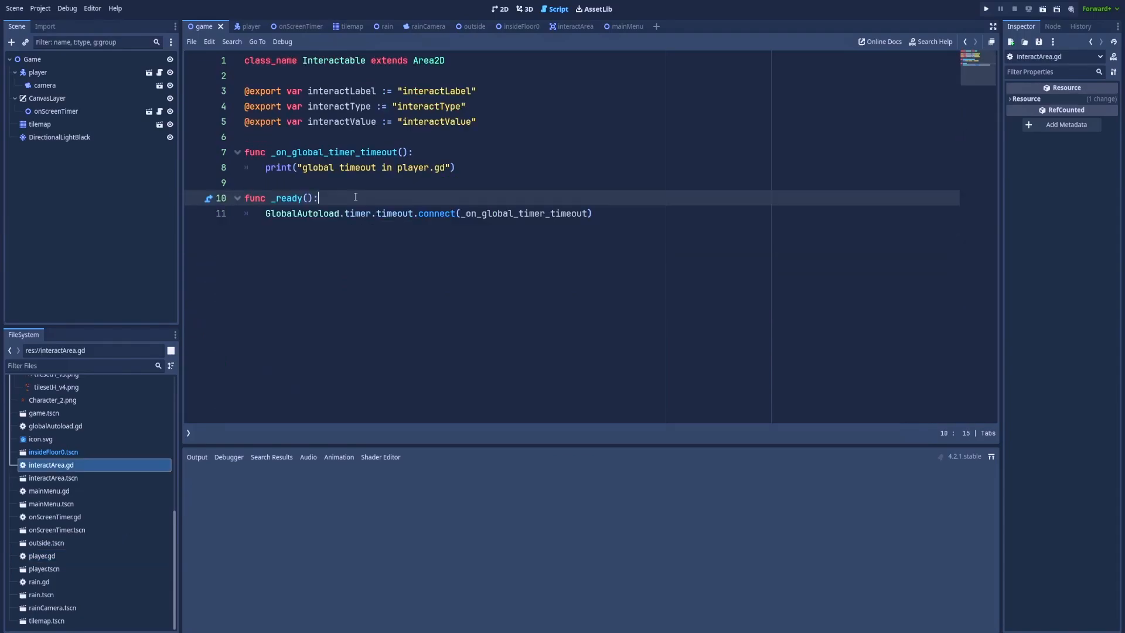
Change the printed message to 'global timeout in interactArea.gd' and save the script.
double_click(412, 167)
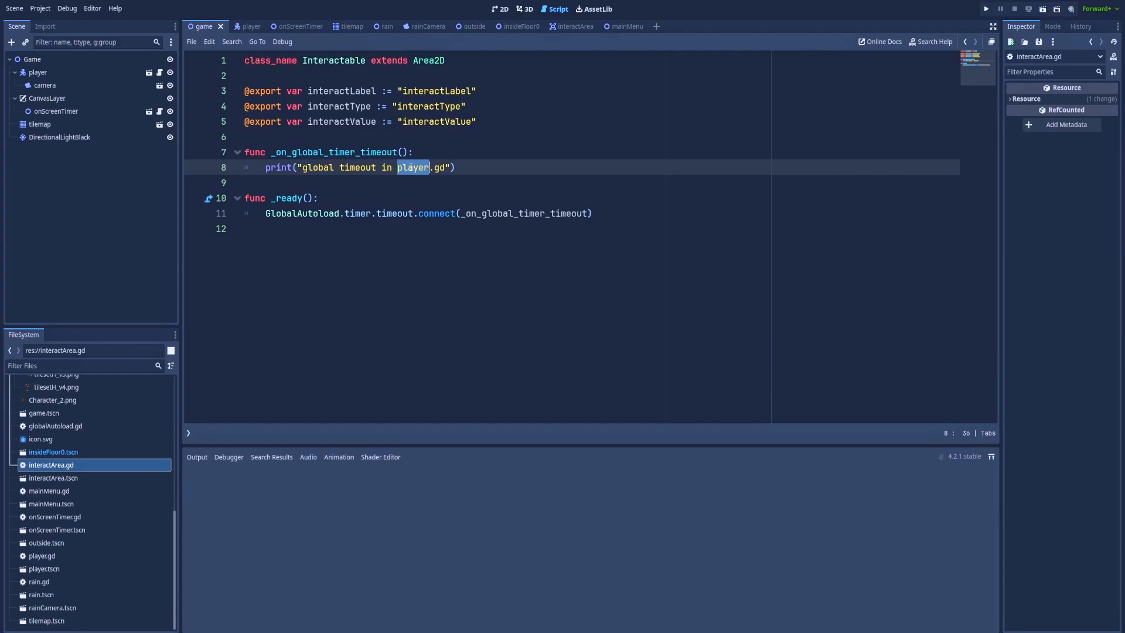
text(interact)
text(Area)
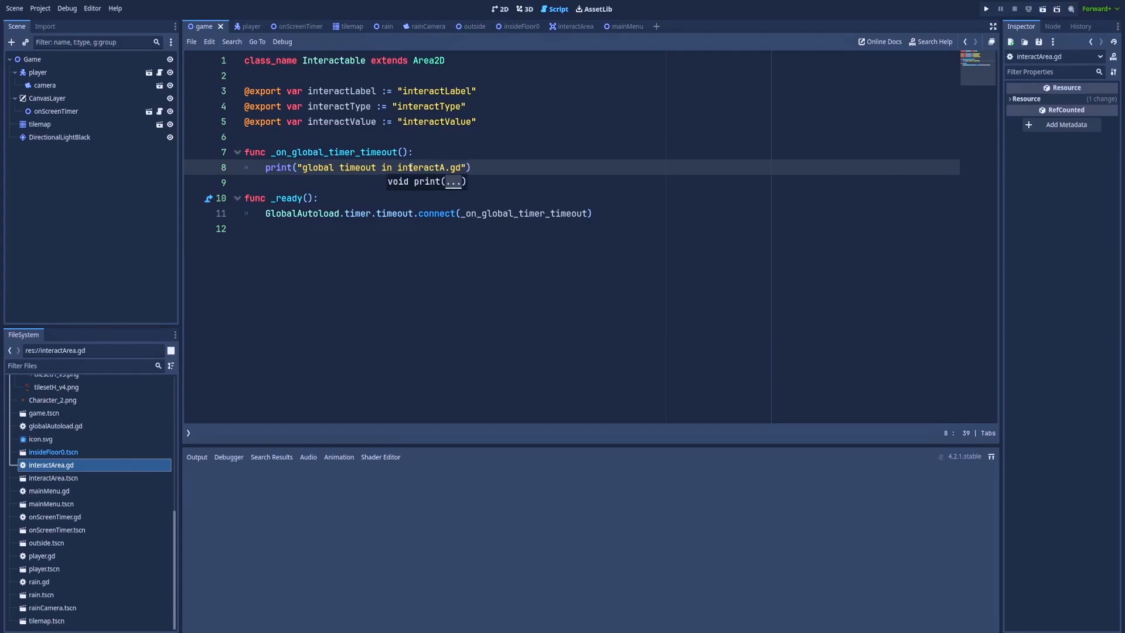
click(399, 198)
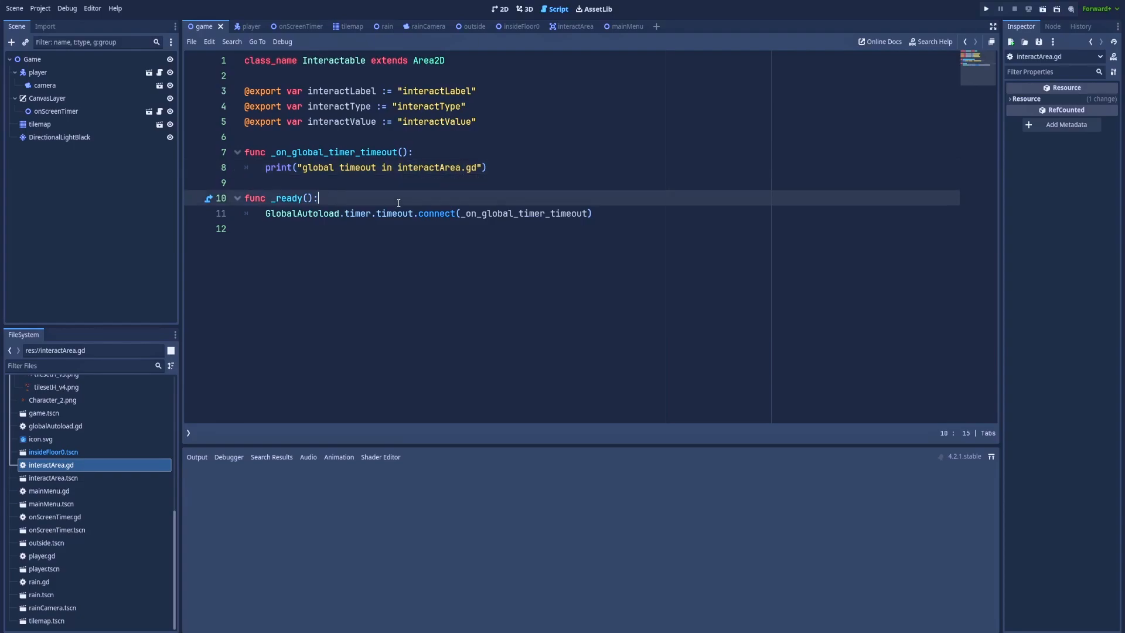
key(ctrl+s)
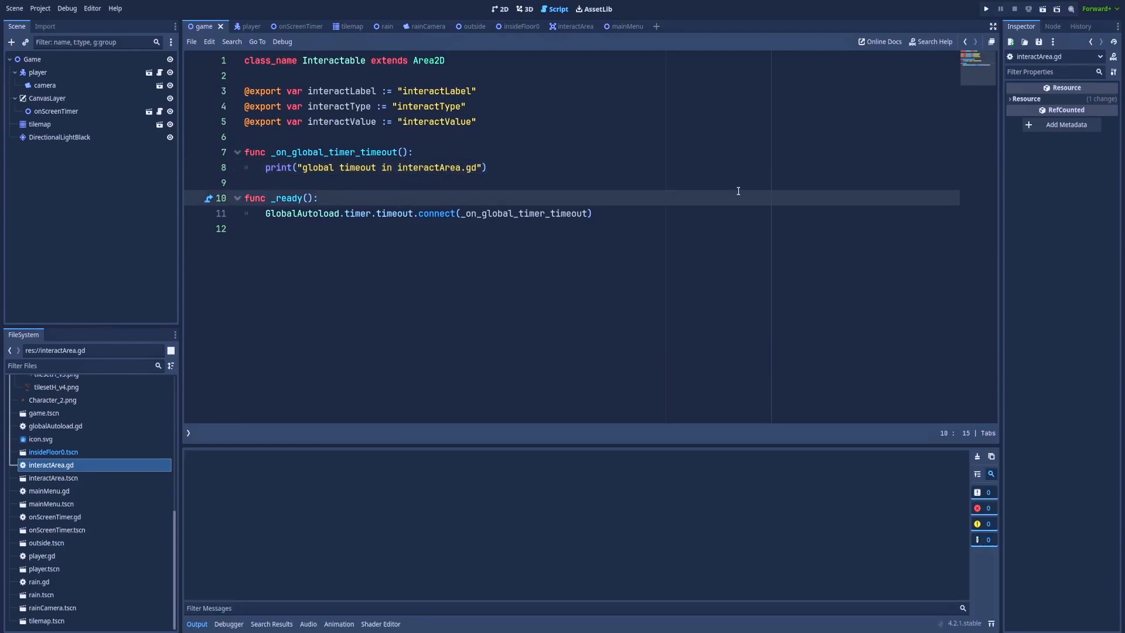
Run the game to see both timeout messages, stop it, and return to player.gd.
click(983, 7)
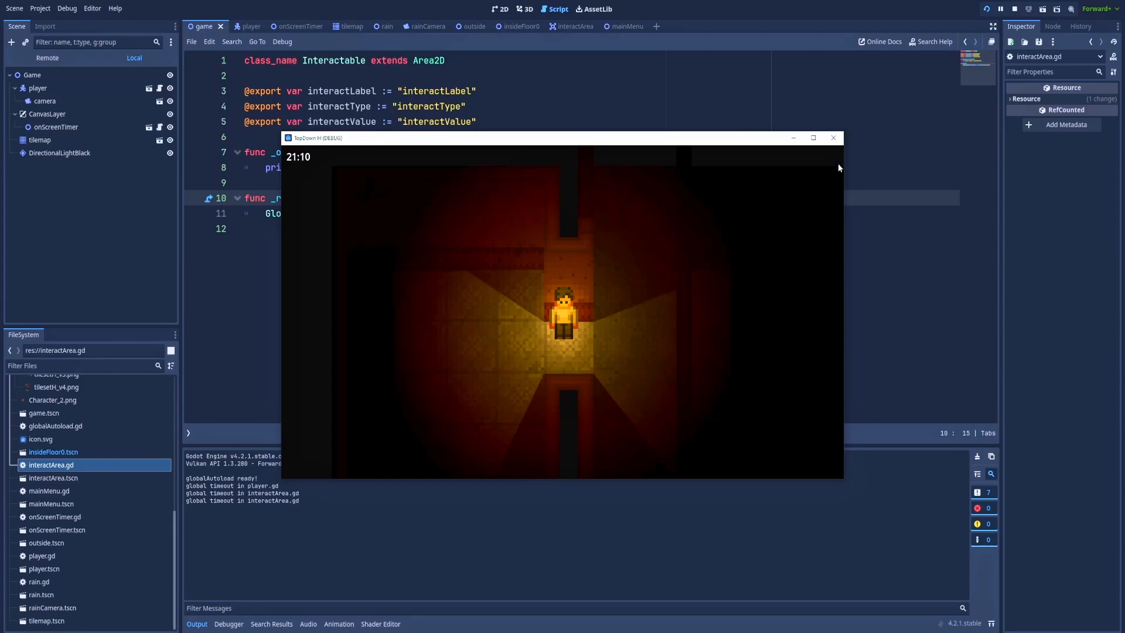
click(833, 137)
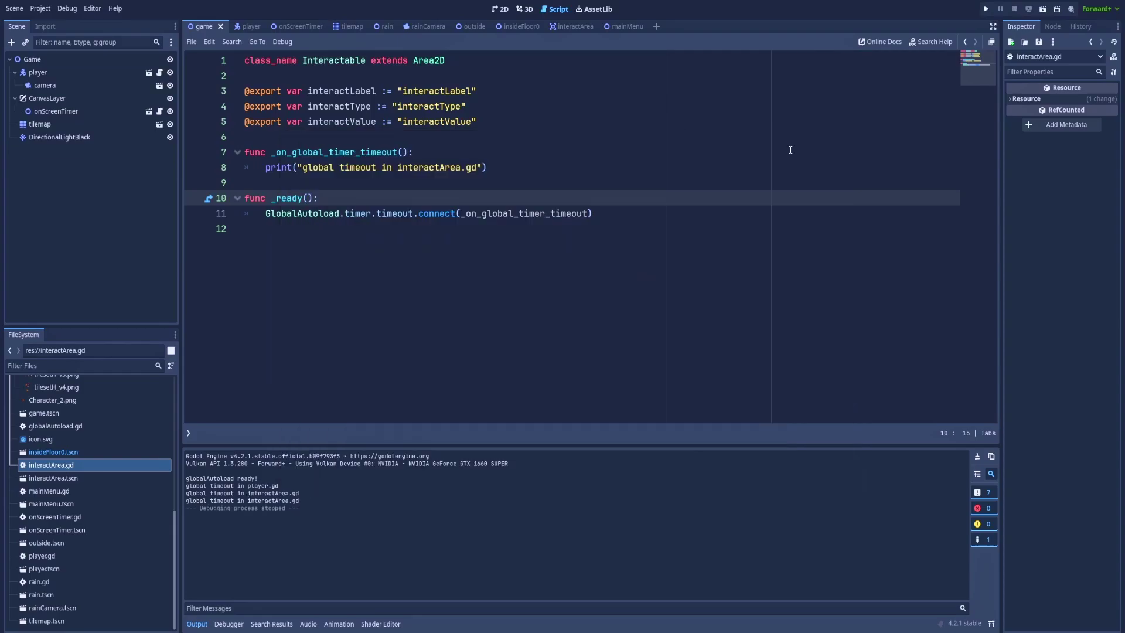
click(499, 9)
click(510, 26)
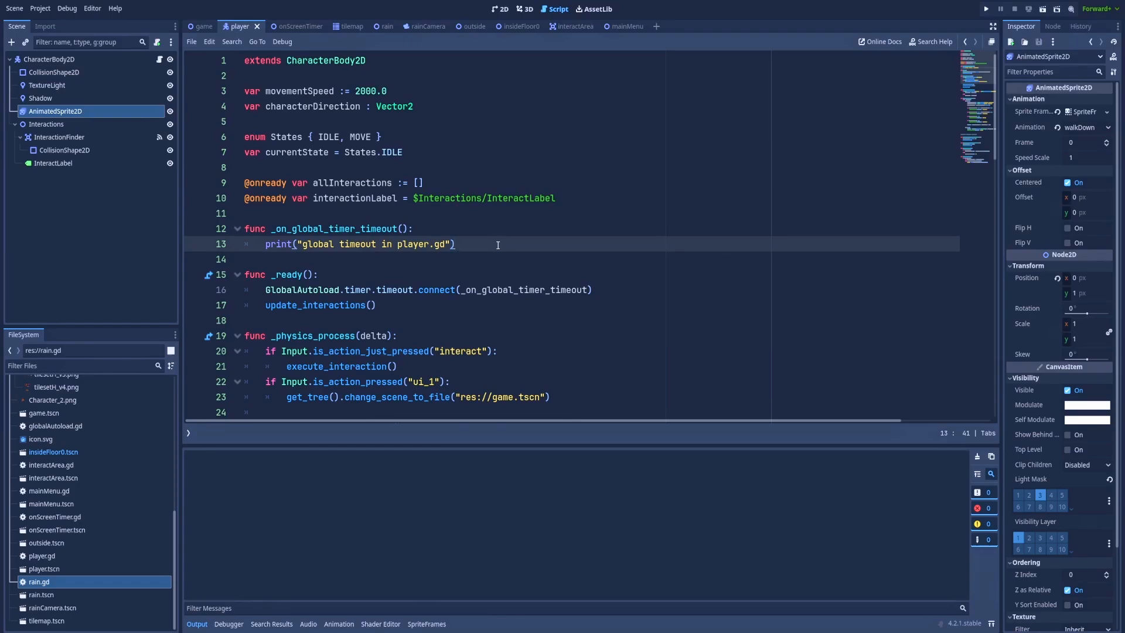
Add GlobalAutoload.timer.start(2) inside _on_global_timer_timeout in player.gd and save.
key(Return)
text(GlobalAut)
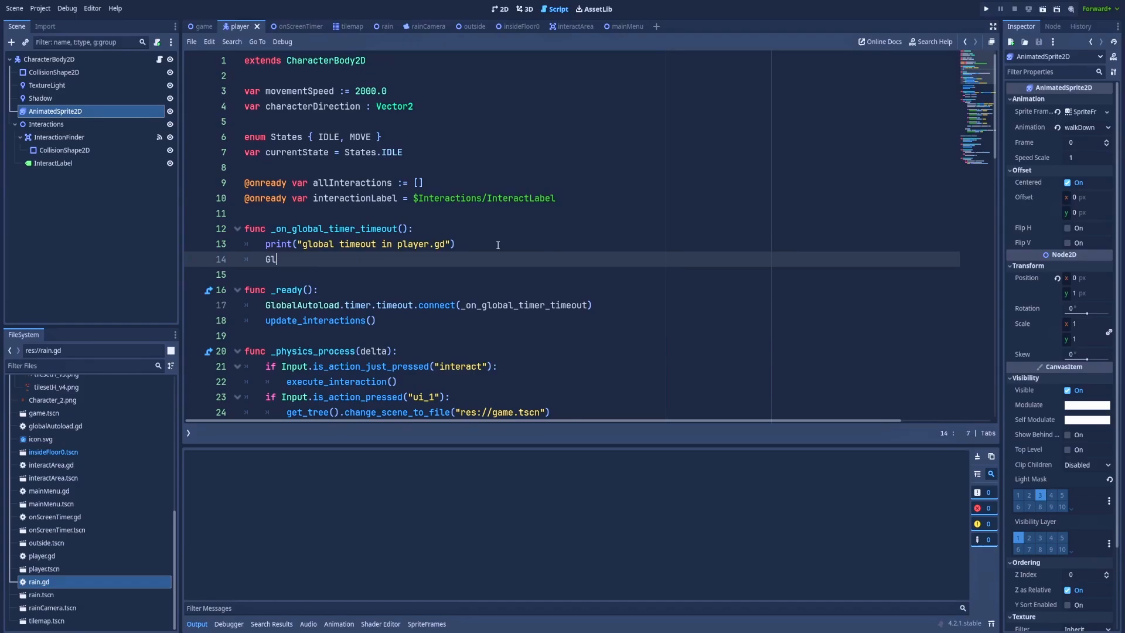
key(Tab)
text(.timer)
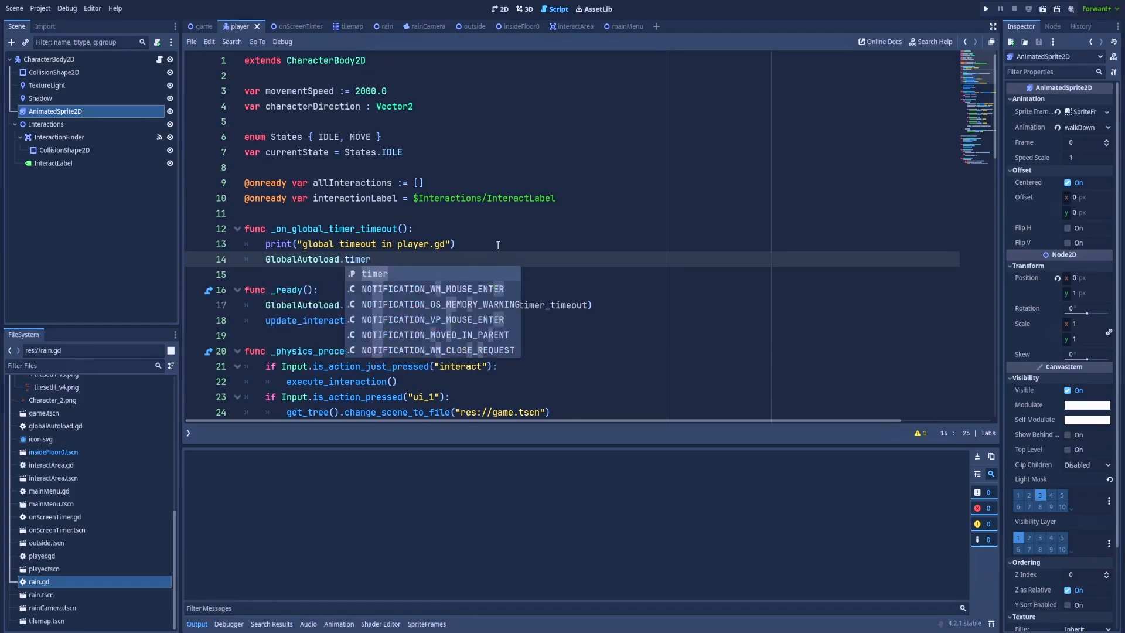
text(.start()
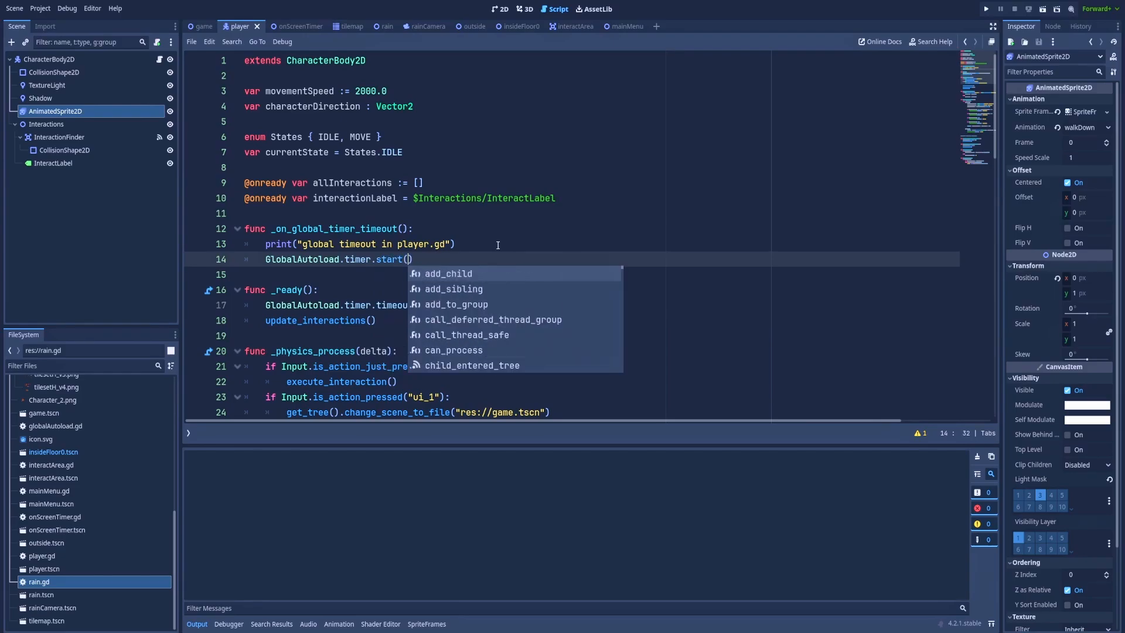
text(2)
key(Right)
key(ctrl+s)
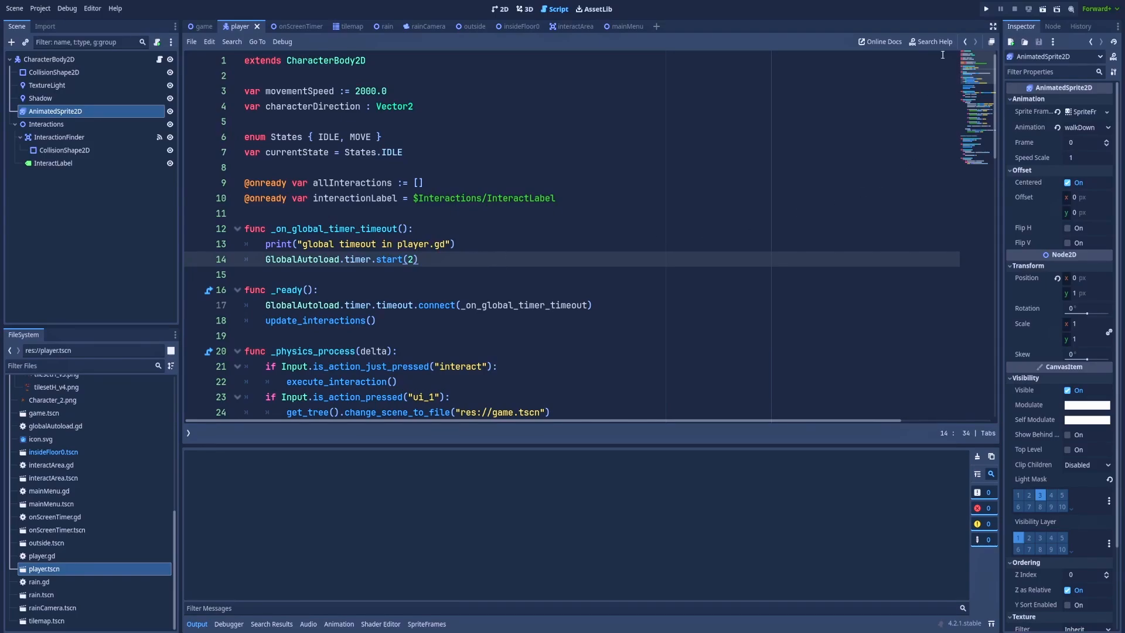
Run the game to watch repeating player and interactArea timeout messages, then stop it.
click(986, 8)
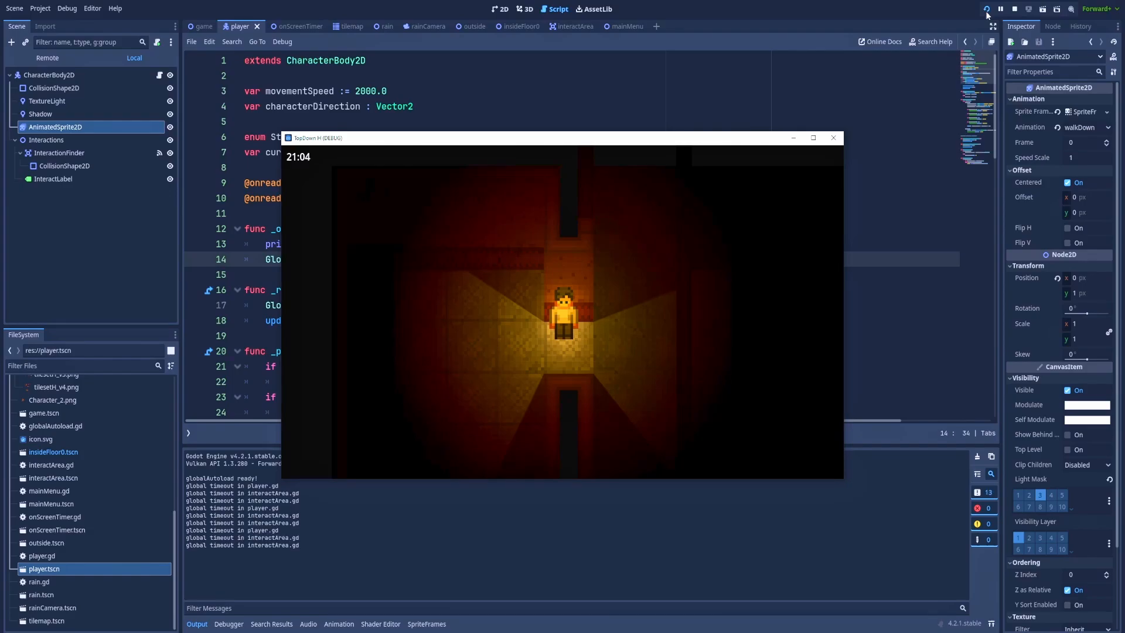
click(987, 10)
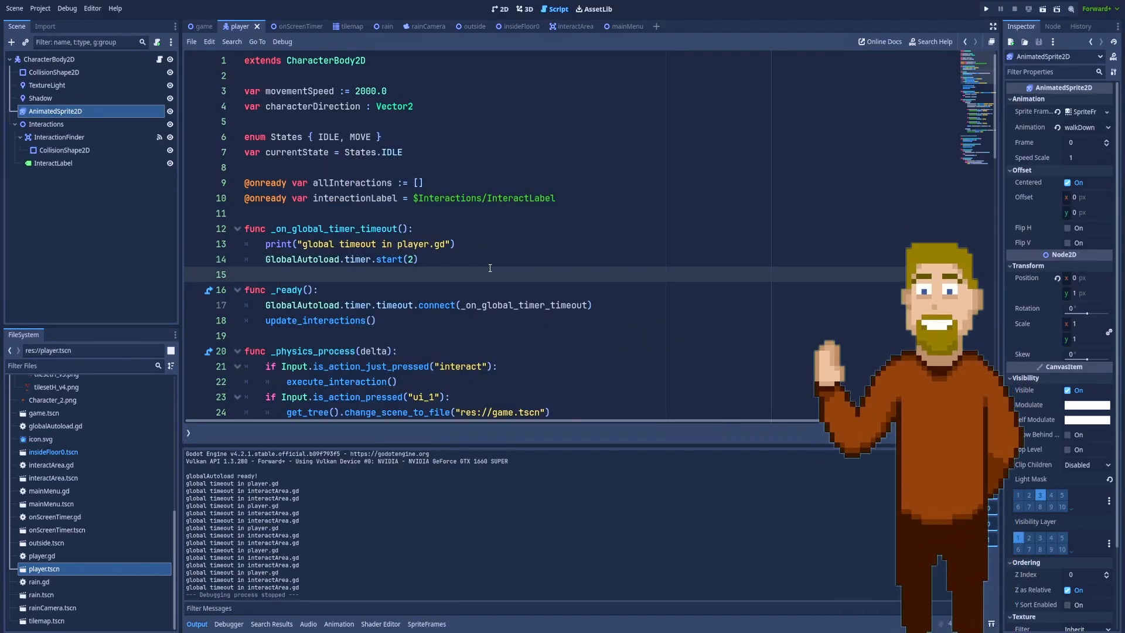